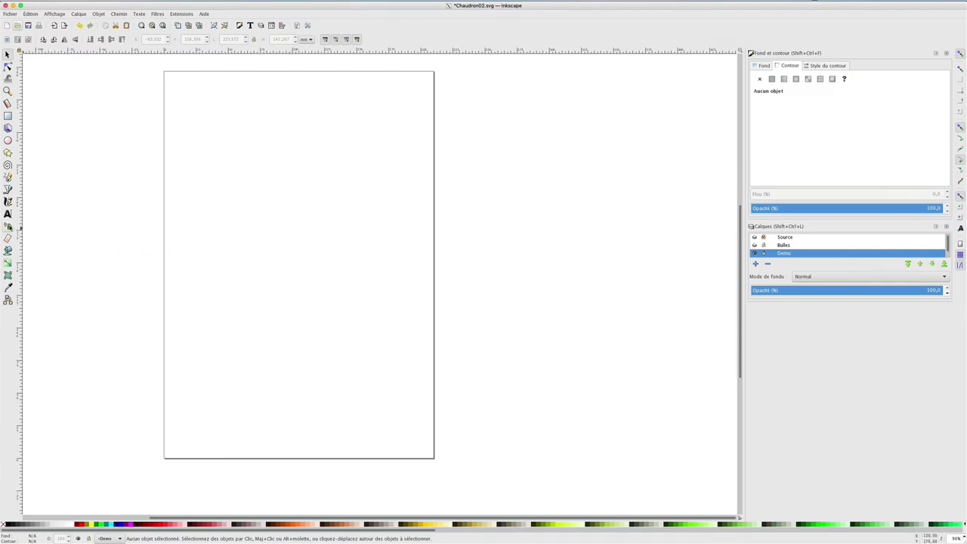
Step: Activate the Spray tool while the Chaudron02.svg page is still blank
{"action": "left_click", "coordinate": [7, 225]}
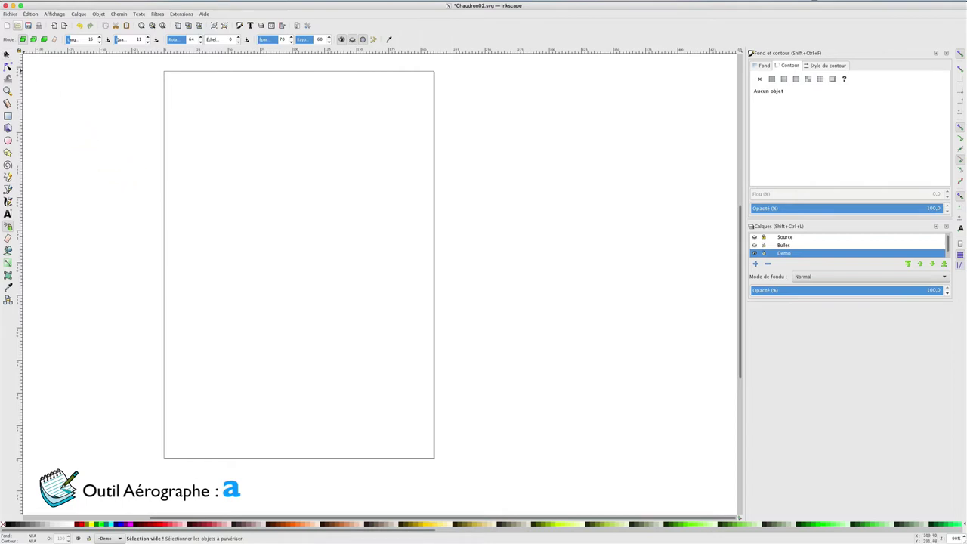
Step: Draw a small five-pointed star at the top left beside the page and fill it red
{"action": "left_click", "coordinate": [7, 55]}
{"action": "left_click", "coordinate": [8, 140]}
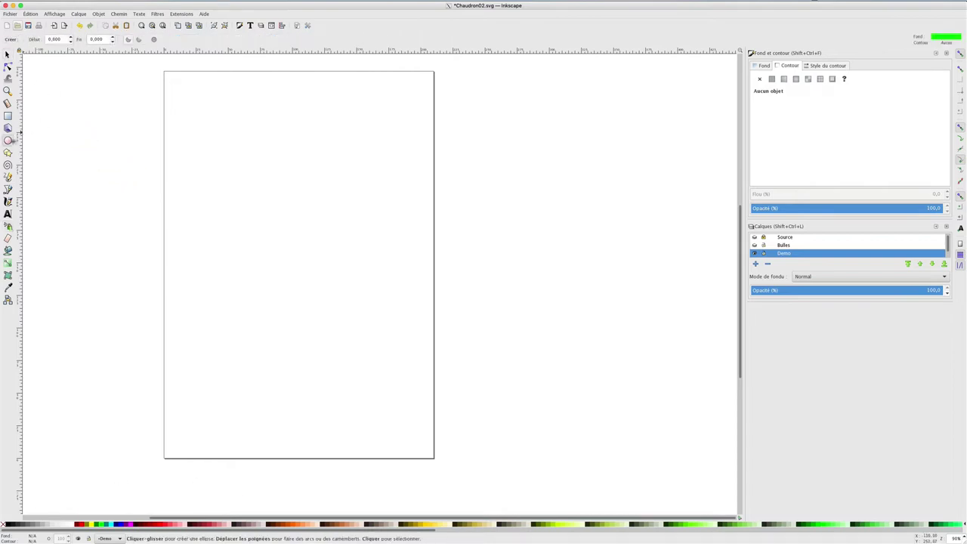
{"action": "left_click", "coordinate": [8, 152]}
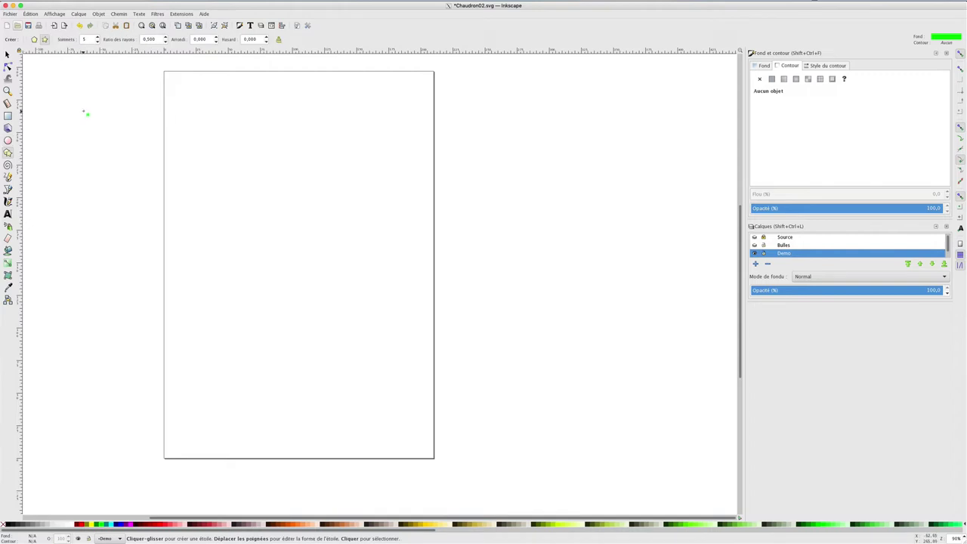
{"action": "left_click_drag", "start_coordinate": [85, 113], "coordinate": [91, 119]}
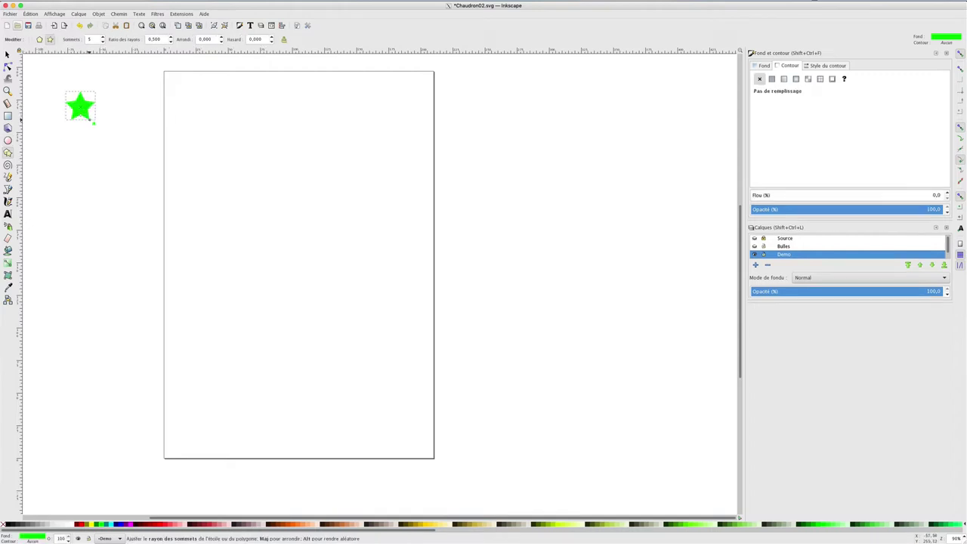
{"action": "left_click", "coordinate": [79, 523]}
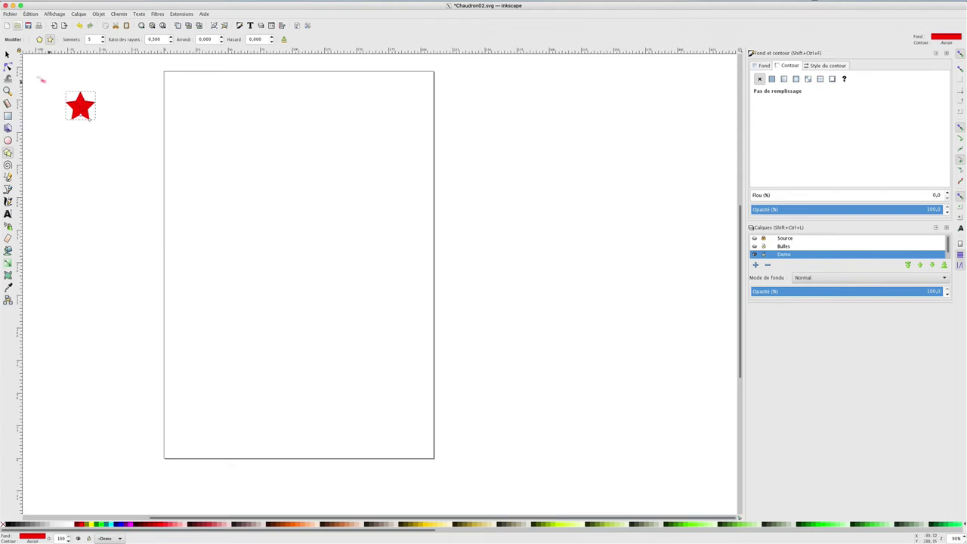
Step: Rotate the red star about 37° using the rotation handles
{"action": "left_click", "coordinate": [7, 55]}
{"action": "left_click", "coordinate": [87, 111]}
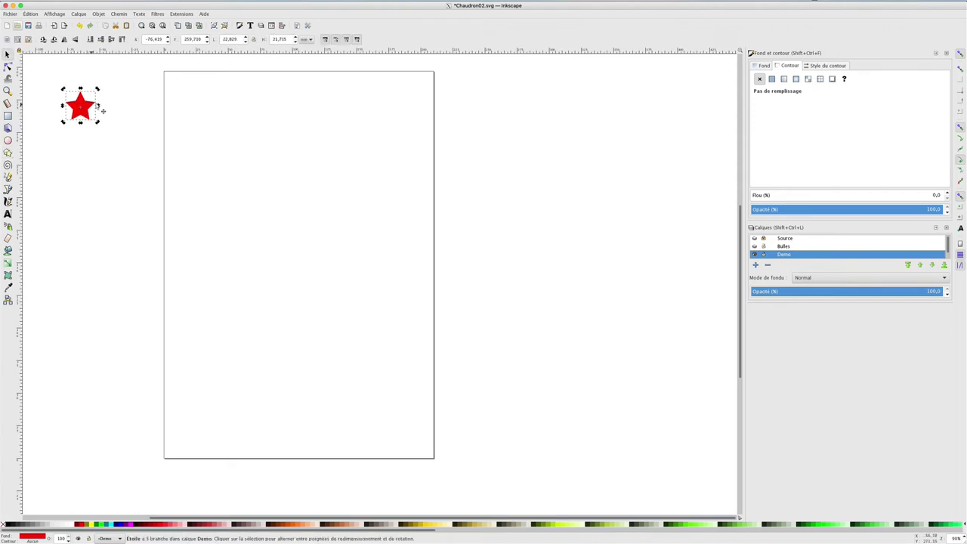
{"action": "left_click_drag", "start_coordinate": [81, 105], "coordinate": [72, 105]}
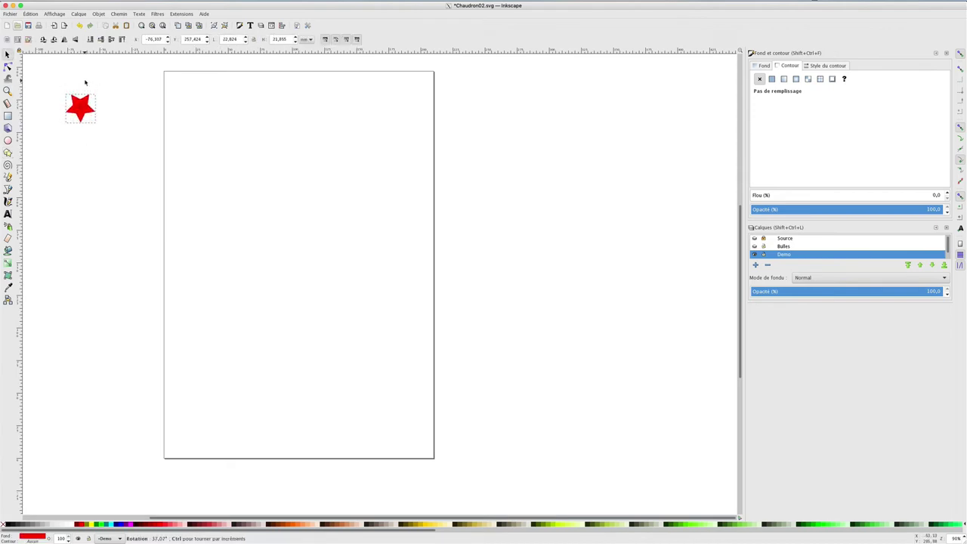
Step: Spray a red star cluster across the top, then two single stars lower at width 71, ending at width 20
{"action": "key", "text": "a"}
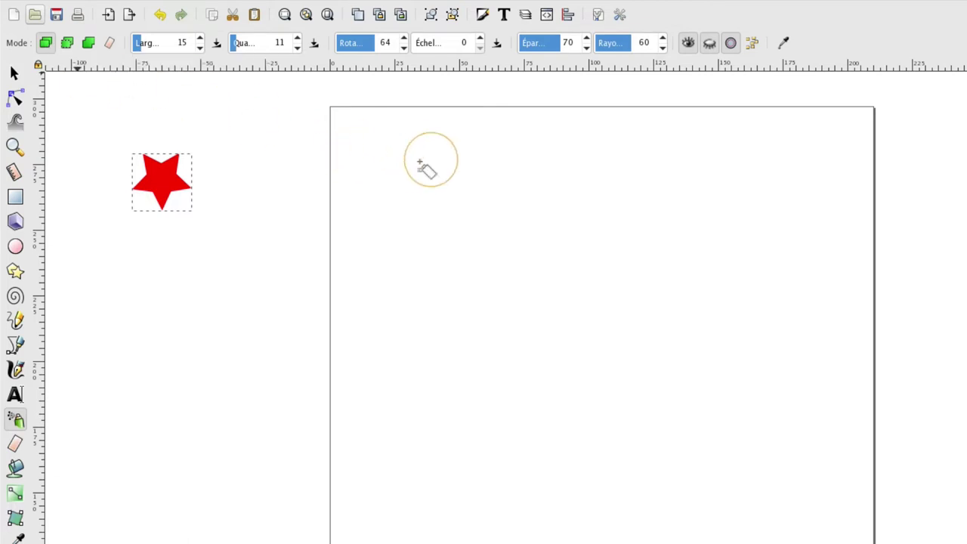
{"action": "mouse_move", "coordinate": [404, 158]}
{"action": "left_mouse_down"}
{"action": "mouse_move", "coordinate": [442, 183]}
{"action": "mouse_move", "coordinate": [650, 258]}
{"action": "mouse_move", "coordinate": [725, 197]}
{"action": "left_mouse_up"}
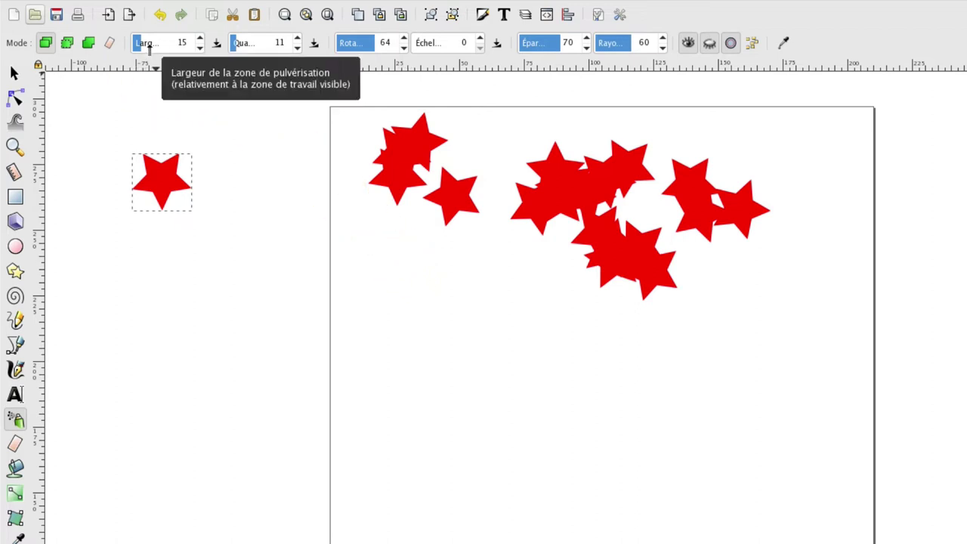
{"action": "left_click_drag", "start_coordinate": [150, 43], "coordinate": [174, 43]}
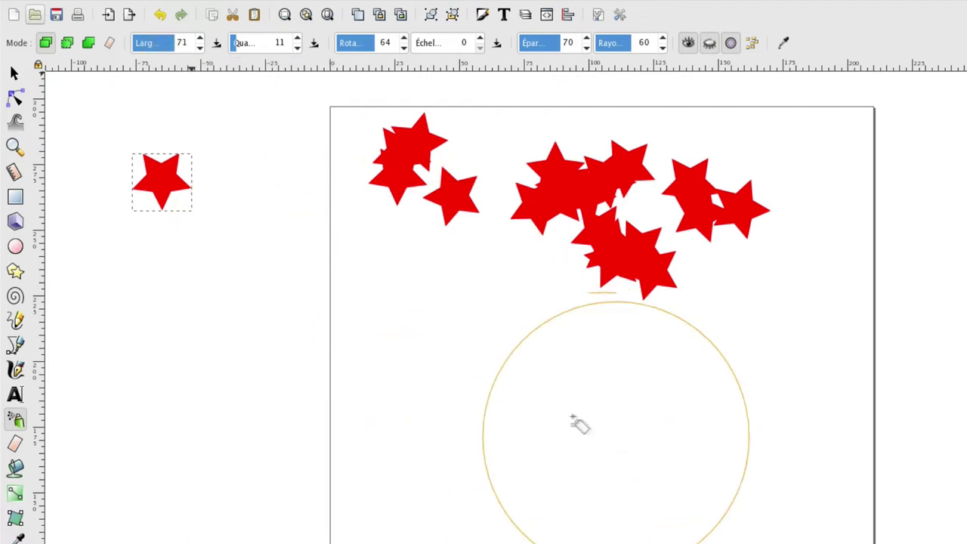
{"action": "left_click", "coordinate": [557, 440]}
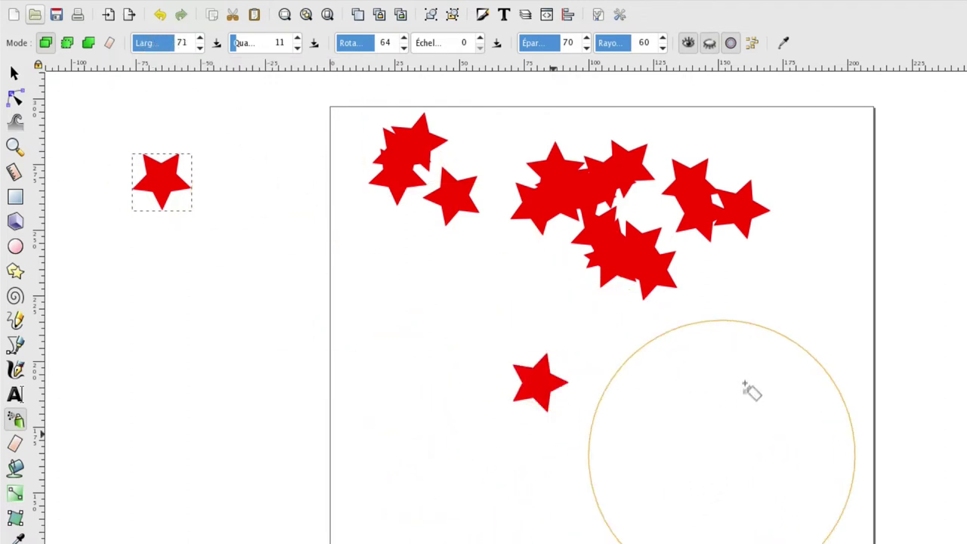
{"action": "left_click", "coordinate": [630, 330]}
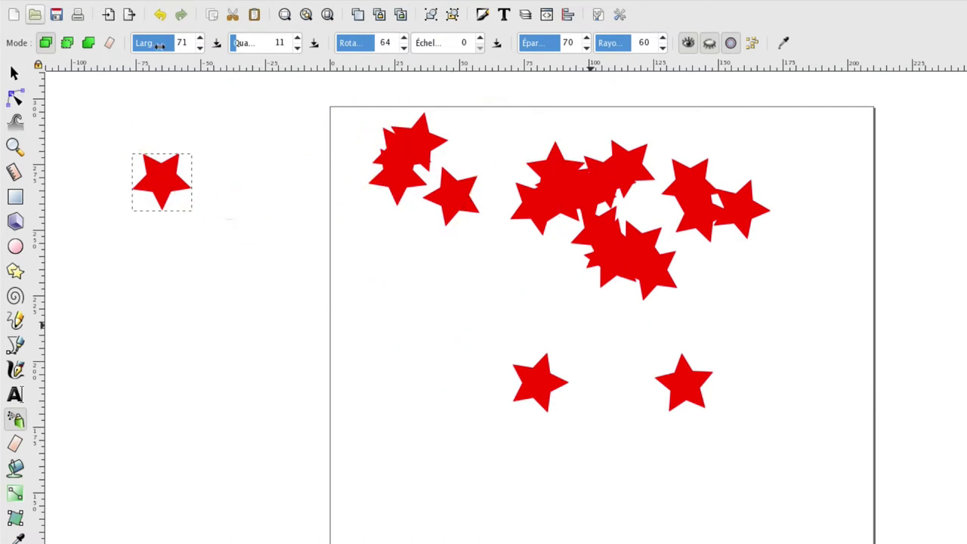
{"action": "left_click_drag", "start_coordinate": [175, 42], "coordinate": [146, 43]}
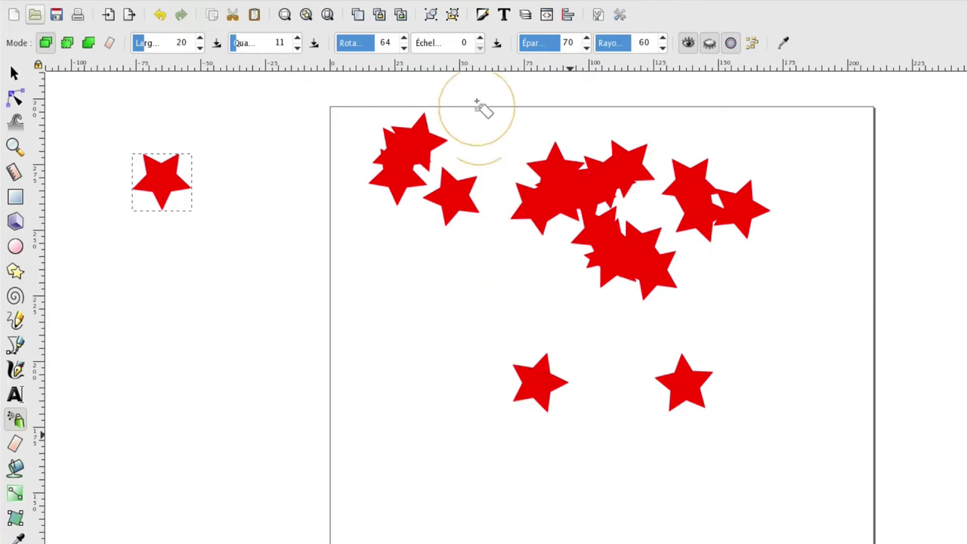
Step: Spray varied-size red stars over the lower page with scale 91, width 53, scatter 1, then set scale 40
{"action": "left_click_drag", "start_coordinate": [435, 43], "coordinate": [469, 44]}
{"action": "left_click", "coordinate": [163, 44]}
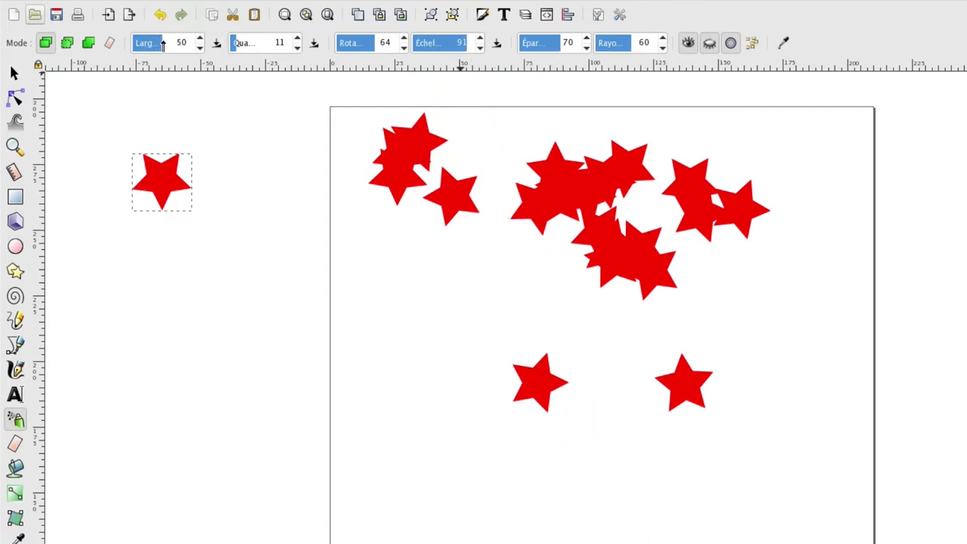
{"action": "left_click_drag", "start_coordinate": [162, 43], "coordinate": [165, 43]}
{"action": "left_click", "coordinate": [566, 38]}
{"action": "left_click_drag", "start_coordinate": [359, 37], "coordinate": [324, 34]}
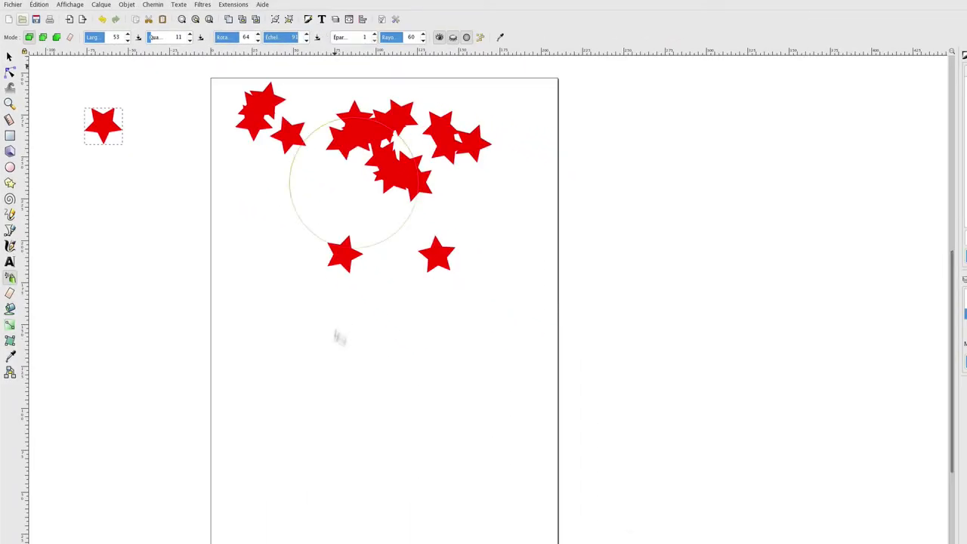
{"action": "mouse_move", "coordinate": [307, 369]}
{"action": "left_mouse_down"}
{"action": "mouse_move", "coordinate": [360, 360]}
{"action": "mouse_move", "coordinate": [416, 390]}
{"action": "mouse_move", "coordinate": [526, 233]}
{"action": "mouse_move", "coordinate": [473, 295]}
{"action": "mouse_move", "coordinate": [473, 423]}
{"action": "mouse_move", "coordinate": [483, 371]}
{"action": "mouse_move", "coordinate": [421, 319]}
{"action": "left_mouse_up"}
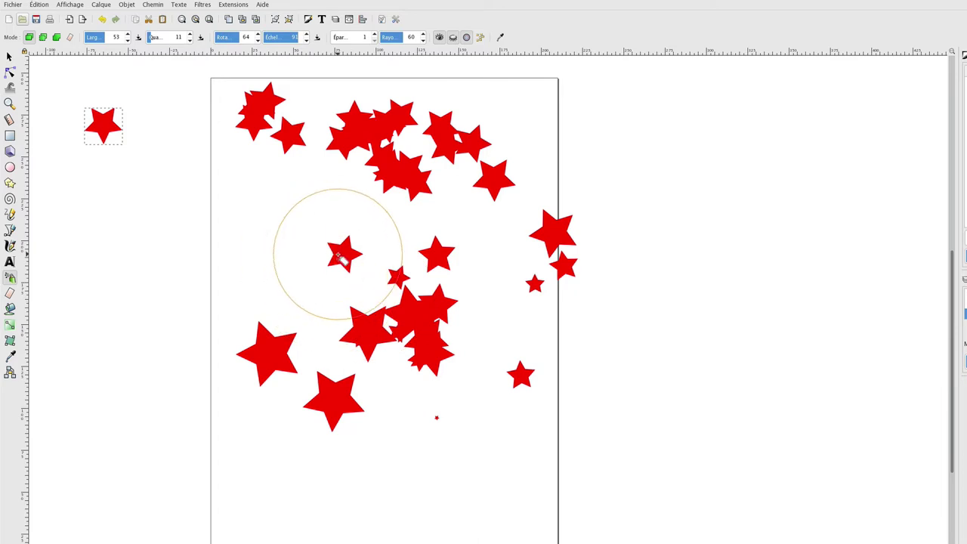
{"action": "left_click", "coordinate": [279, 37]}
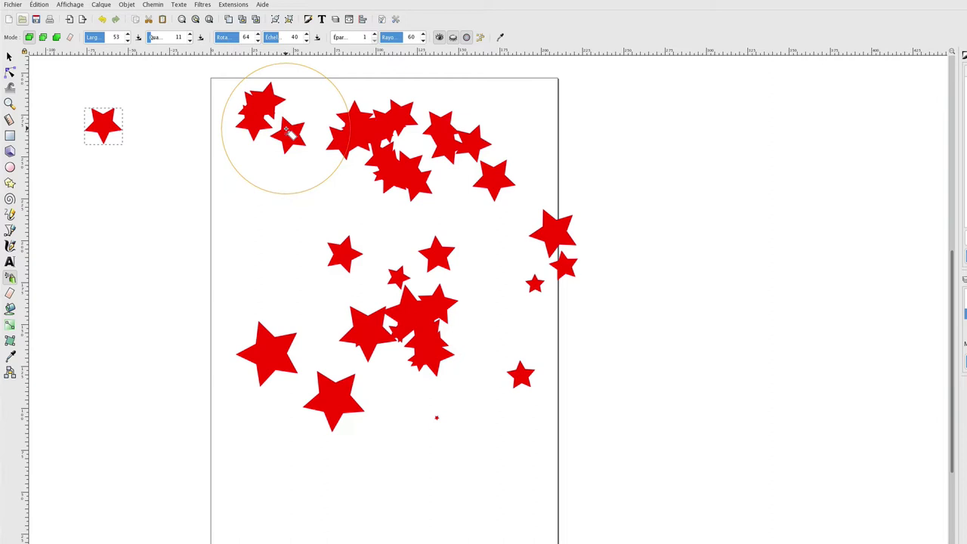
Step: Draw a small green square to the left of the page
{"action": "left_click", "coordinate": [10, 135]}
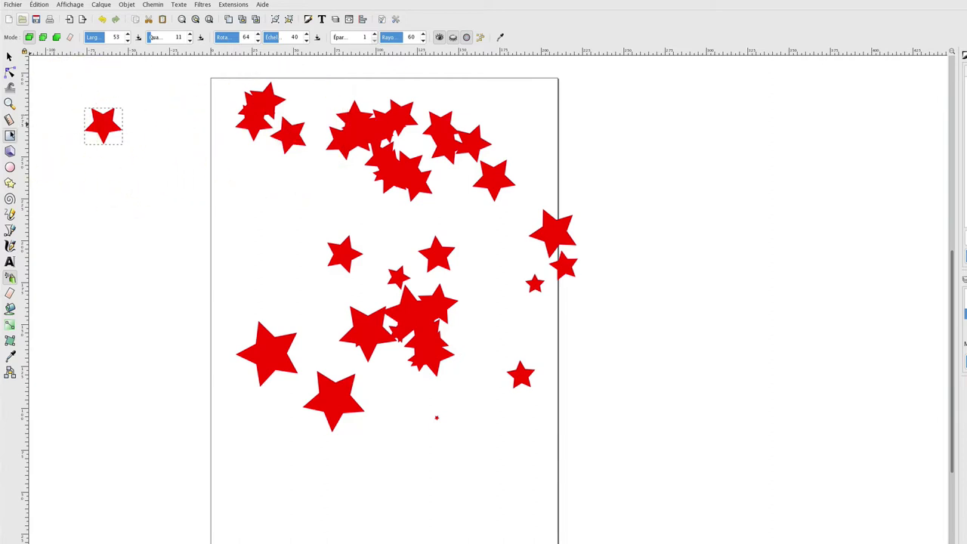
{"action": "left_click_drag", "start_coordinate": [105, 168], "coordinate": [133, 190]}
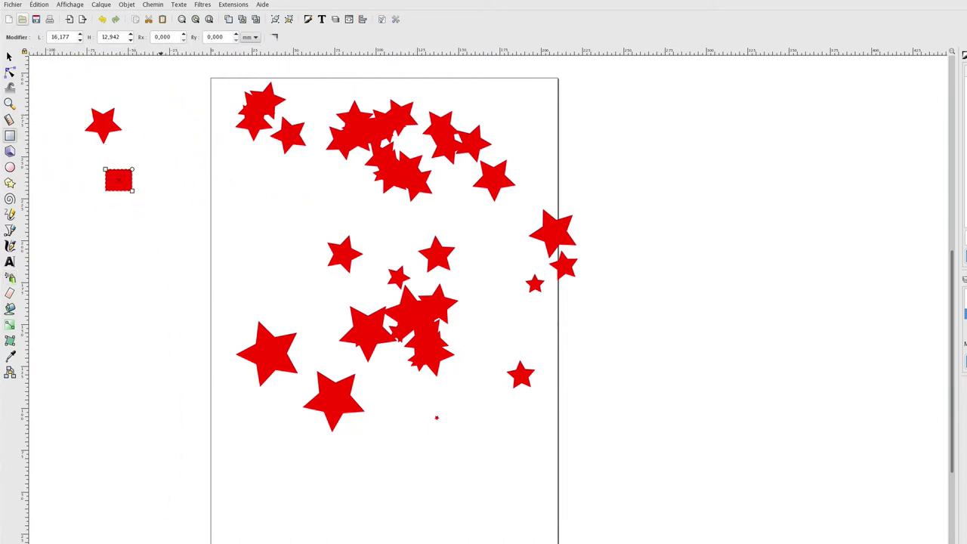
{"action": "left_click", "coordinate": [147, 540]}
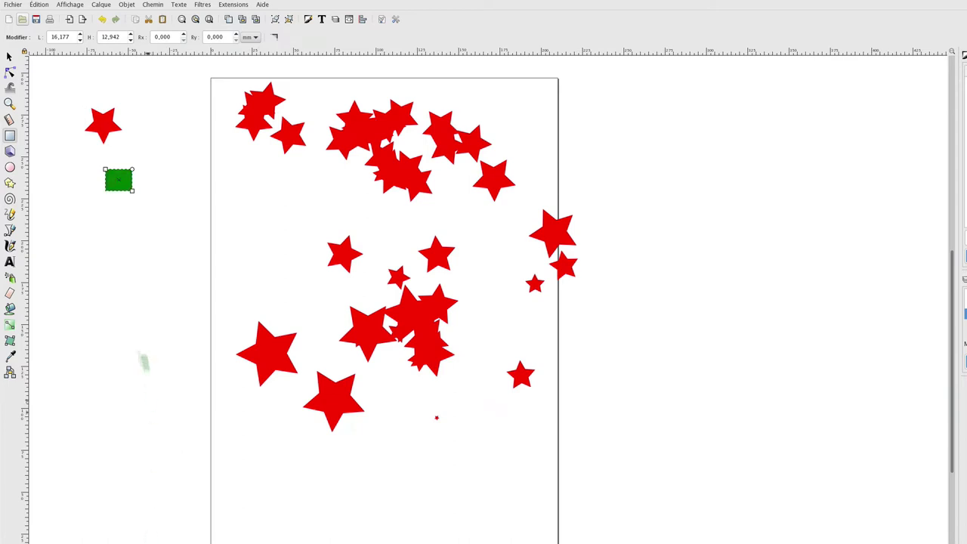
Step: Spray four single green square copies onto the page, mostly near the bottom
{"action": "left_click", "coordinate": [10, 278]}
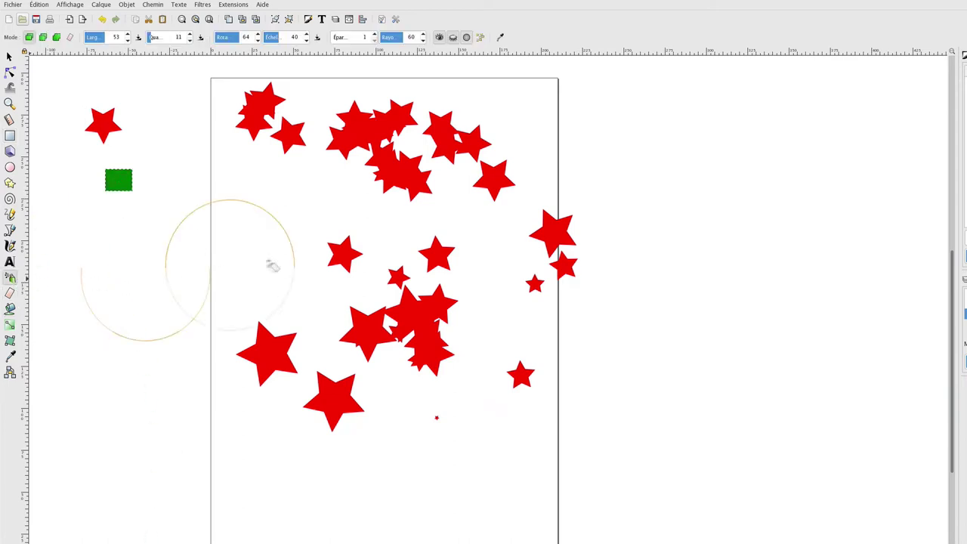
{"action": "left_click", "coordinate": [306, 219]}
{"action": "left_click", "coordinate": [431, 264]}
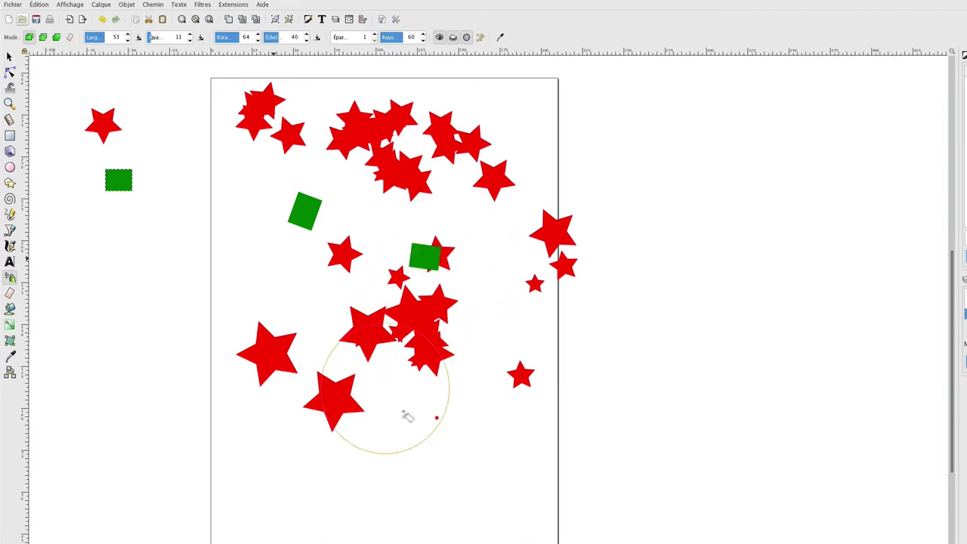
{"action": "left_click", "coordinate": [449, 442]}
{"action": "left_click", "coordinate": [380, 474]}
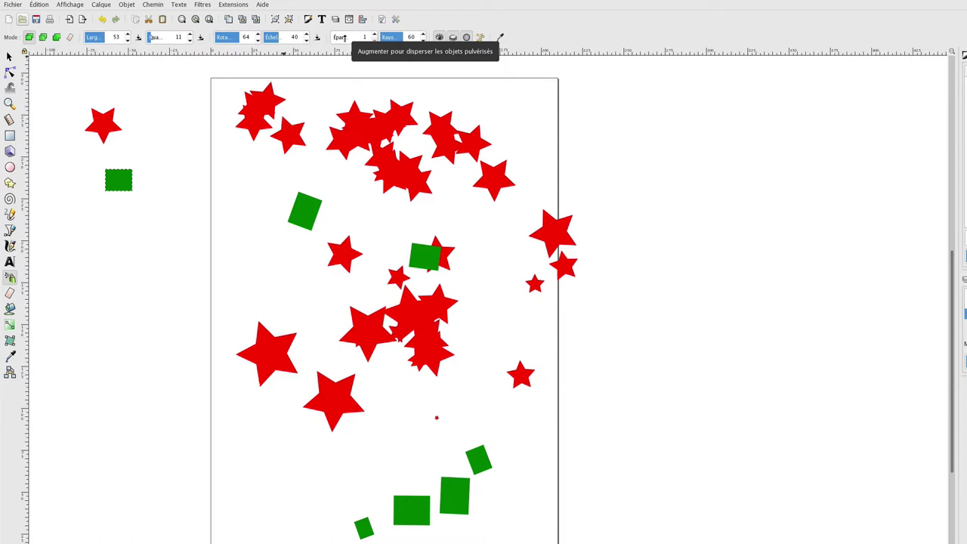
Step: Spray more green squares across the middle and upper page with scatter 70 and an adjusted focus radius
{"action": "left_click_drag", "start_coordinate": [340, 37], "coordinate": [359, 37]}
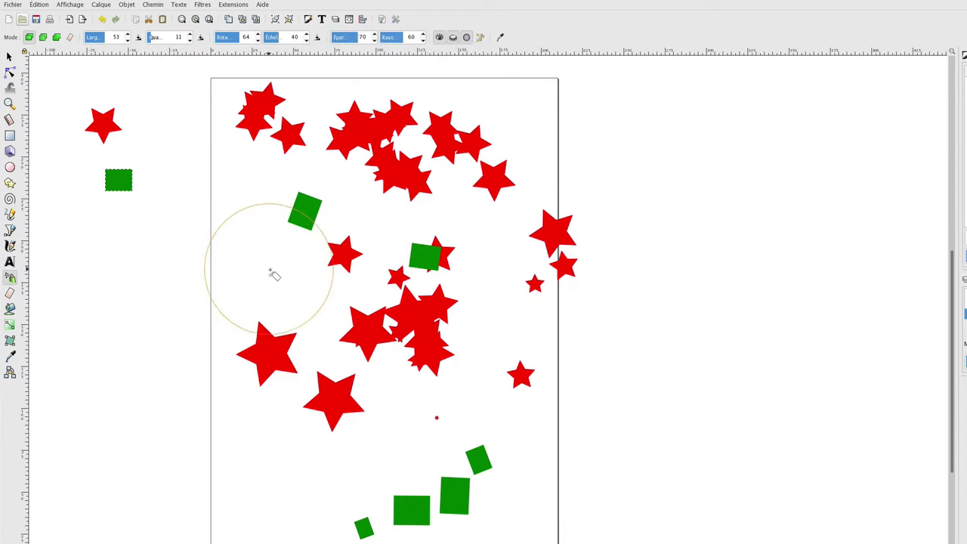
{"action": "mouse_move", "coordinate": [273, 274]}
{"action": "left_mouse_down"}
{"action": "mouse_move", "coordinate": [324, 308]}
{"action": "mouse_move", "coordinate": [377, 382]}
{"action": "mouse_move", "coordinate": [453, 410]}
{"action": "mouse_move", "coordinate": [485, 259]}
{"action": "left_mouse_up"}
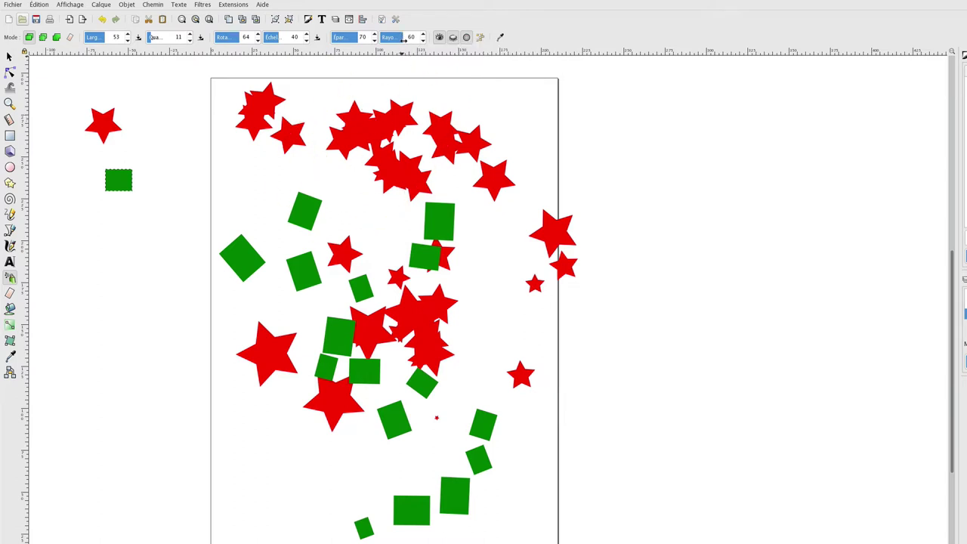
{"action": "left_click_drag", "start_coordinate": [402, 38], "coordinate": [408, 40]}
{"action": "mouse_move", "coordinate": [249, 219]}
{"action": "left_mouse_down"}
{"action": "mouse_move", "coordinate": [514, 180]}
{"action": "mouse_move", "coordinate": [499, 227]}
{"action": "left_mouse_up"}
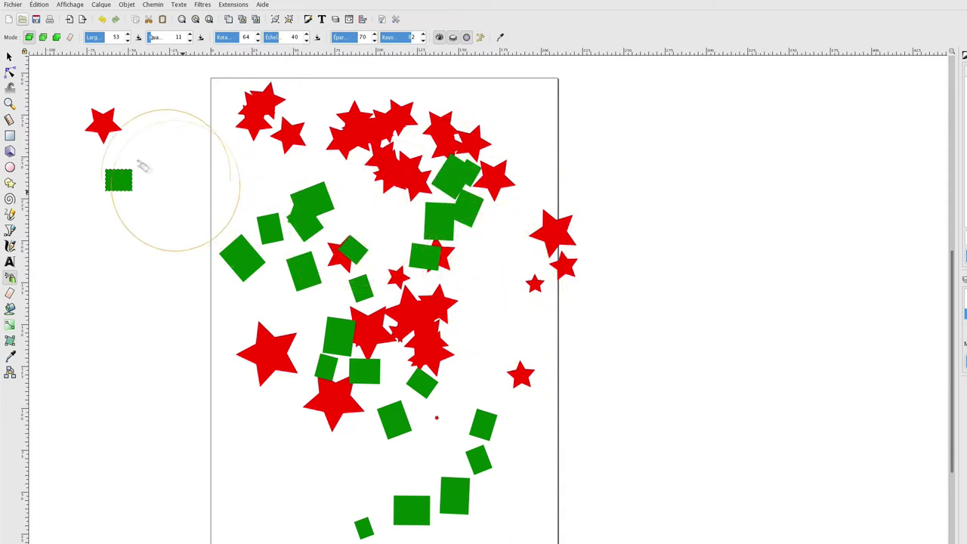
Step: Delete all the sprayed red stars and green squares from the page
{"action": "key", "text": "s"}
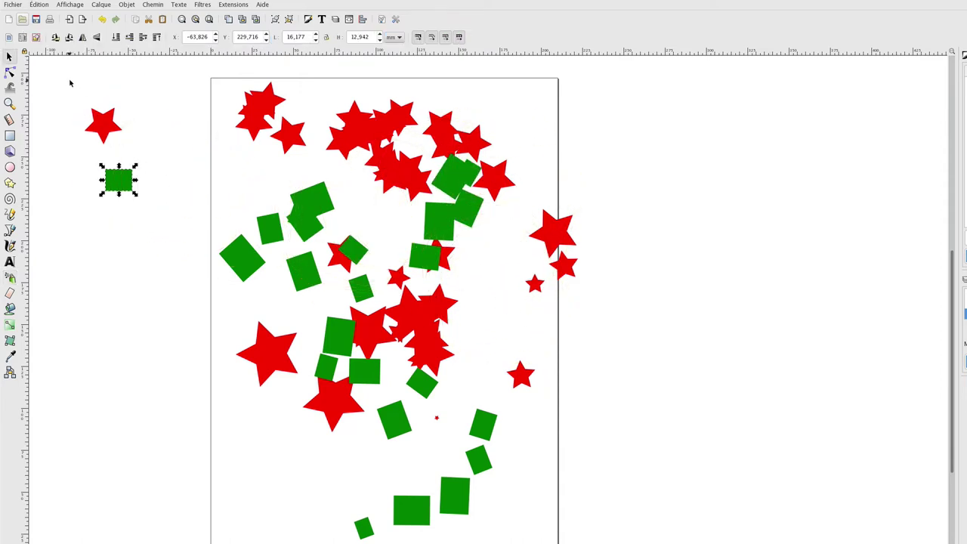
{"action": "mouse_move", "coordinate": [69, 80]}
{"action": "left_mouse_down"}
{"action": "mouse_move", "coordinate": [470, 454]}
{"action": "mouse_move", "coordinate": [662, 540]}
{"action": "left_mouse_up"}
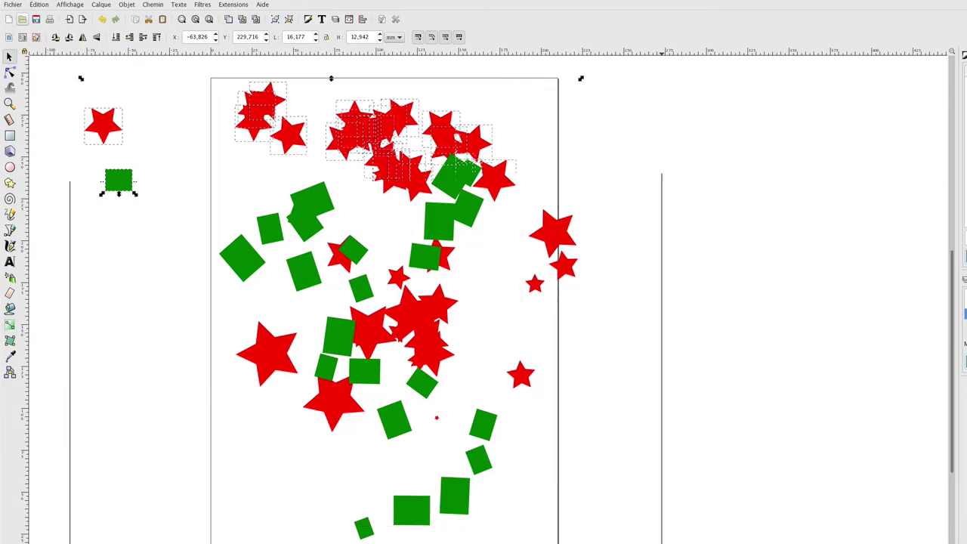
{"action": "key", "text": "Delete"}
Step: Spray green ellipse copies into a crowded cluster across the top of the page
{"action": "key", "text": "a"}
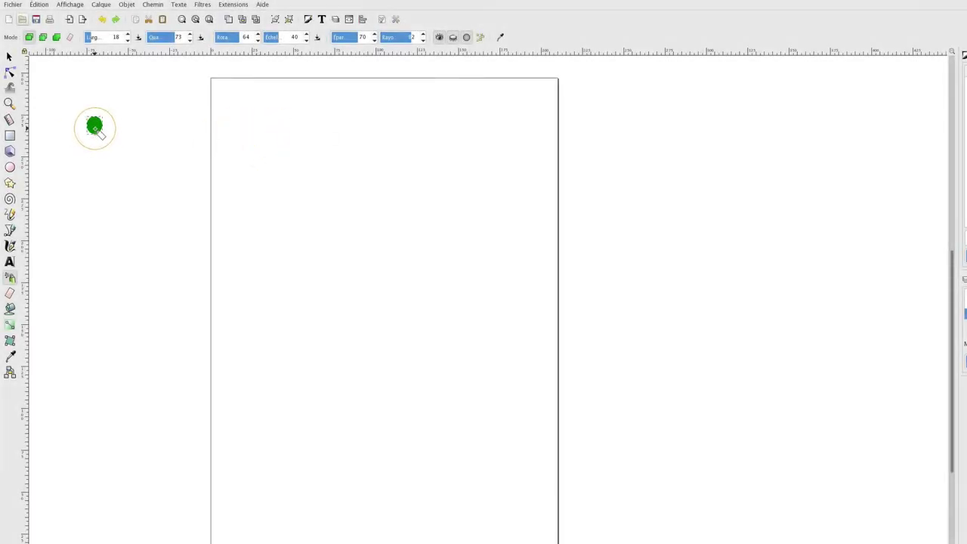
{"action": "mouse_move", "coordinate": [250, 134]}
{"action": "left_mouse_down"}
{"action": "mouse_move", "coordinate": [444, 157]}
{"action": "mouse_move", "coordinate": [538, 110]}
{"action": "mouse_move", "coordinate": [361, 102]}
{"action": "left_mouse_up"}
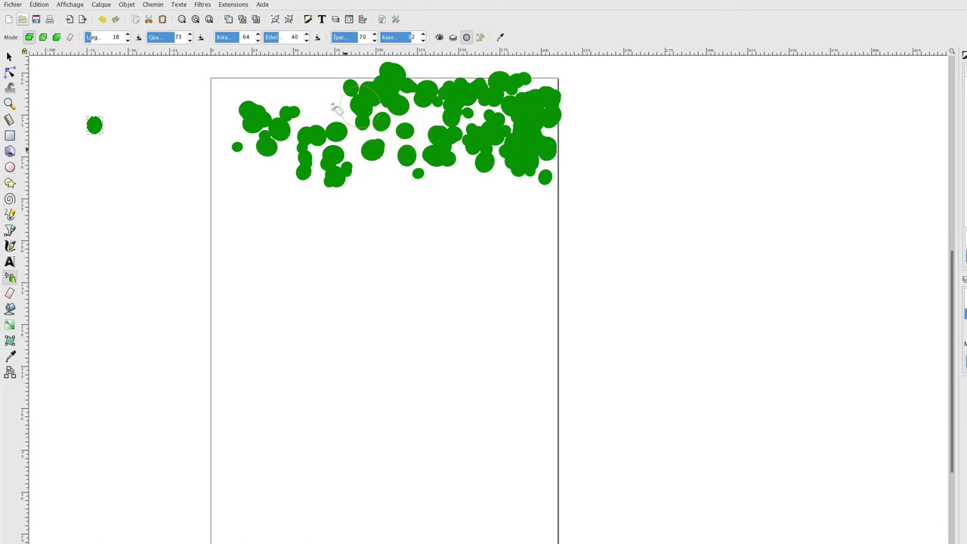
{"action": "left_click", "coordinate": [439, 37]}
{"action": "left_click_drag", "start_coordinate": [377, 142], "coordinate": [438, 145]}
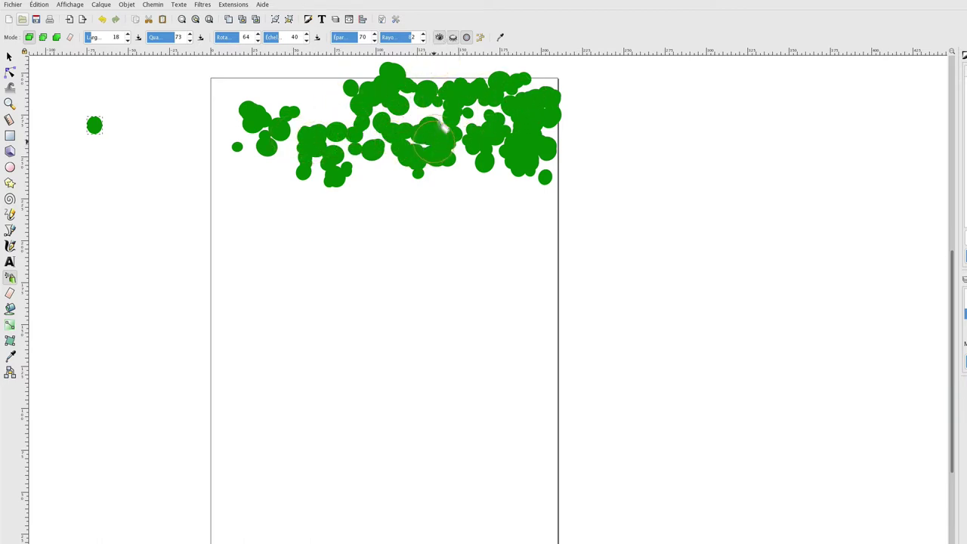
{"action": "left_click_drag", "start_coordinate": [355, 178], "coordinate": [370, 192]}
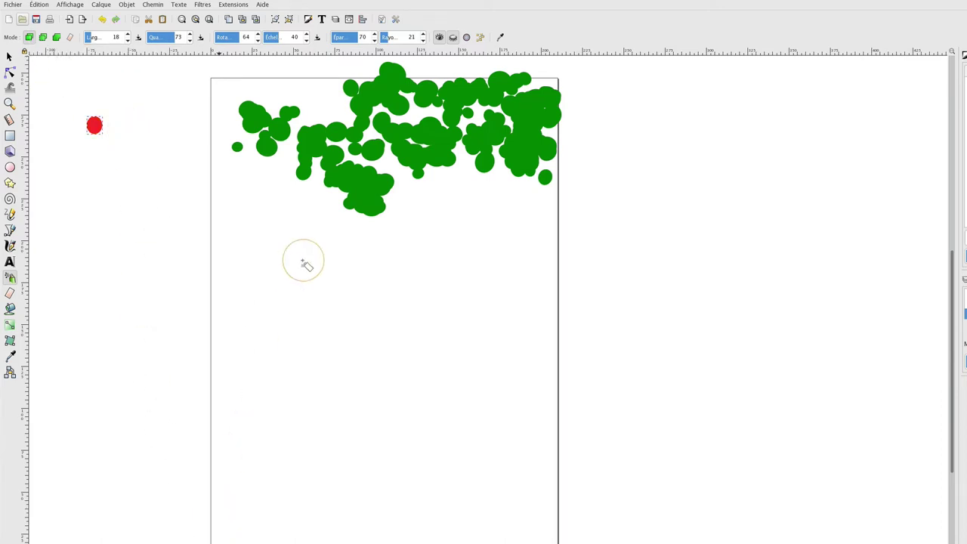
Step: Spray red dots over and below the green cluster, with overlap prevention and centre colour picking enabled
{"action": "mouse_move", "coordinate": [284, 205]}
{"action": "left_mouse_down"}
{"action": "mouse_move", "coordinate": [385, 180]}
{"action": "mouse_move", "coordinate": [452, 214]}
{"action": "left_mouse_up"}
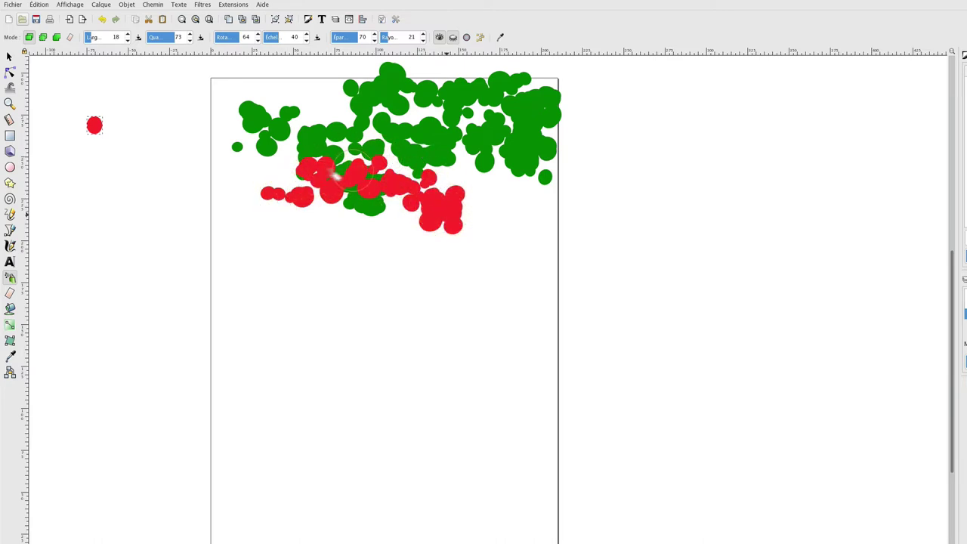
{"action": "left_click", "coordinate": [466, 38]}
{"action": "left_click", "coordinate": [331, 108]}
{"action": "left_click_drag", "start_coordinate": [430, 148], "coordinate": [375, 263]}
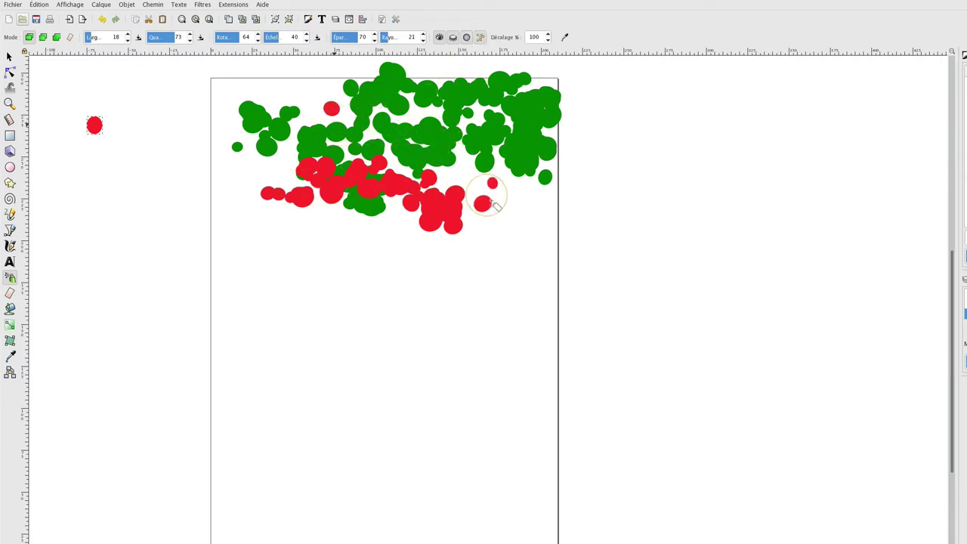
{"action": "left_click", "coordinate": [375, 262]}
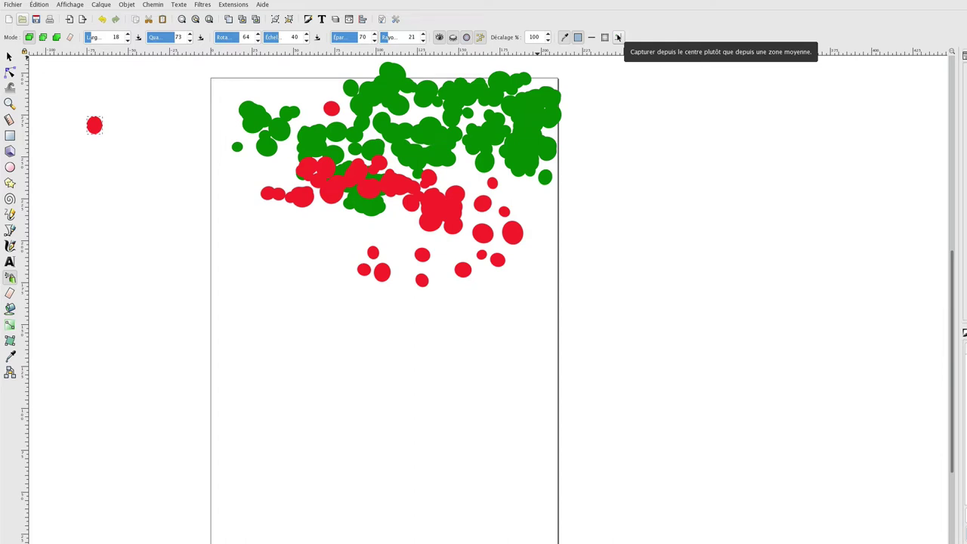
{"action": "left_click", "coordinate": [618, 37]}
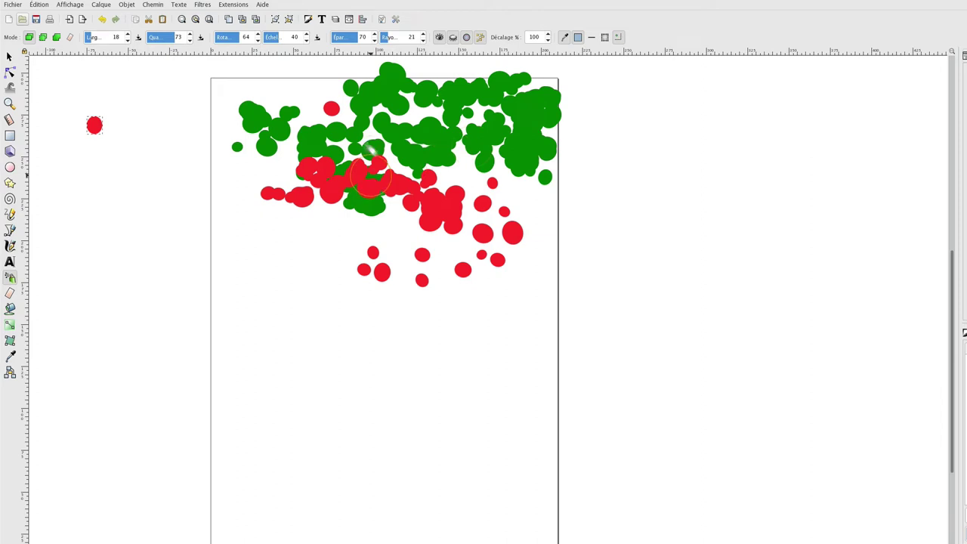
Step: Enlarge the red source dot, then draw a new blue circle left of the page
{"action": "left_click", "coordinate": [10, 58]}
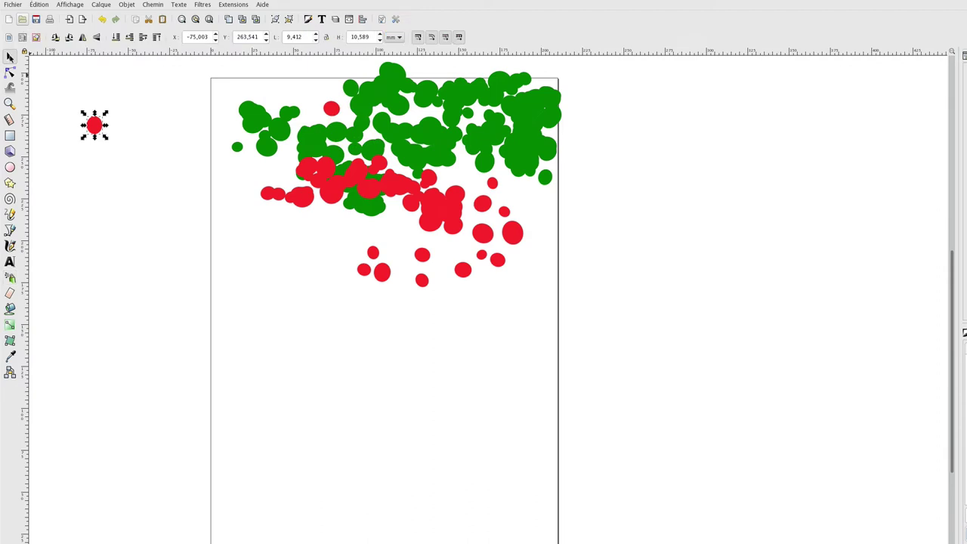
{"action": "left_click_drag", "start_coordinate": [104, 138], "coordinate": [127, 157]}
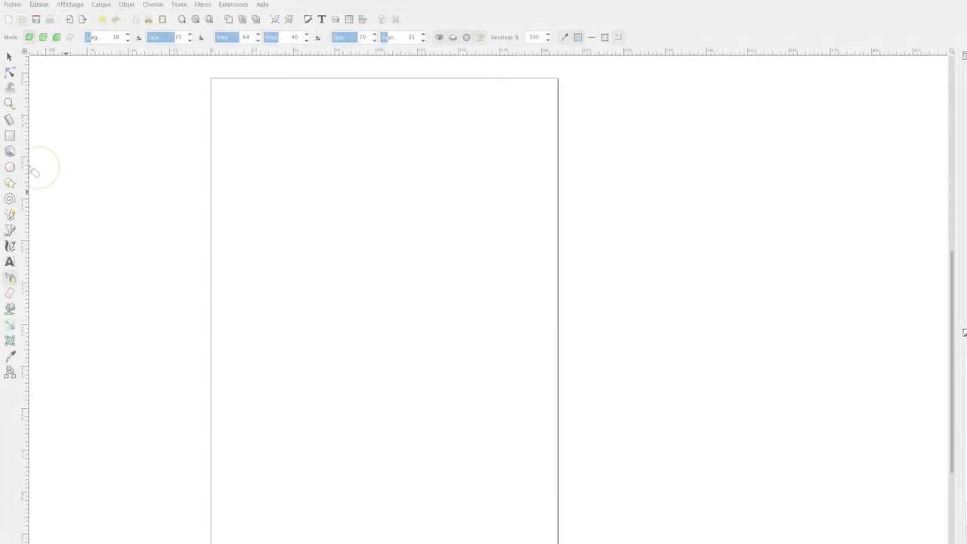
{"action": "left_click", "coordinate": [10, 167]}
{"action": "left_click_drag", "start_coordinate": [92, 101], "coordinate": [121, 132]}
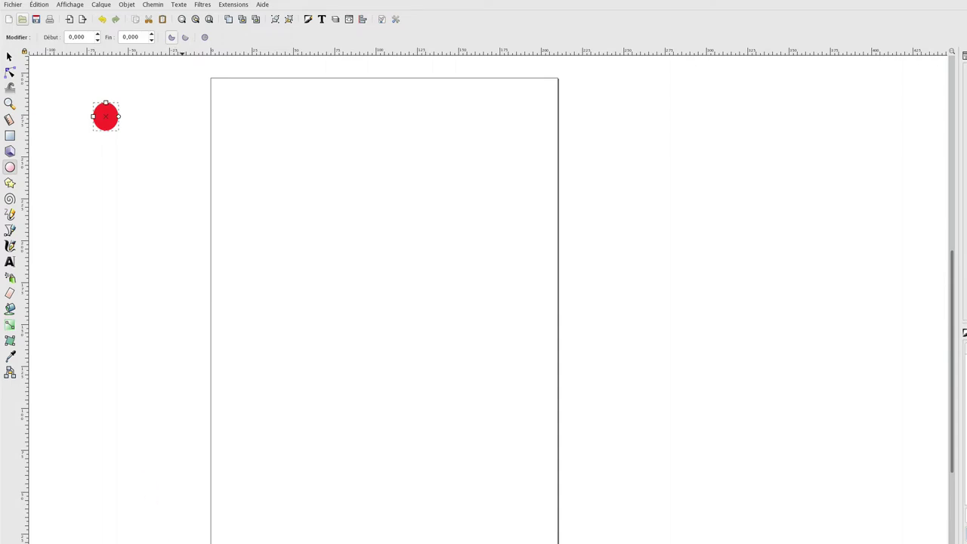
{"action": "left_click", "coordinate": [219, 540]}
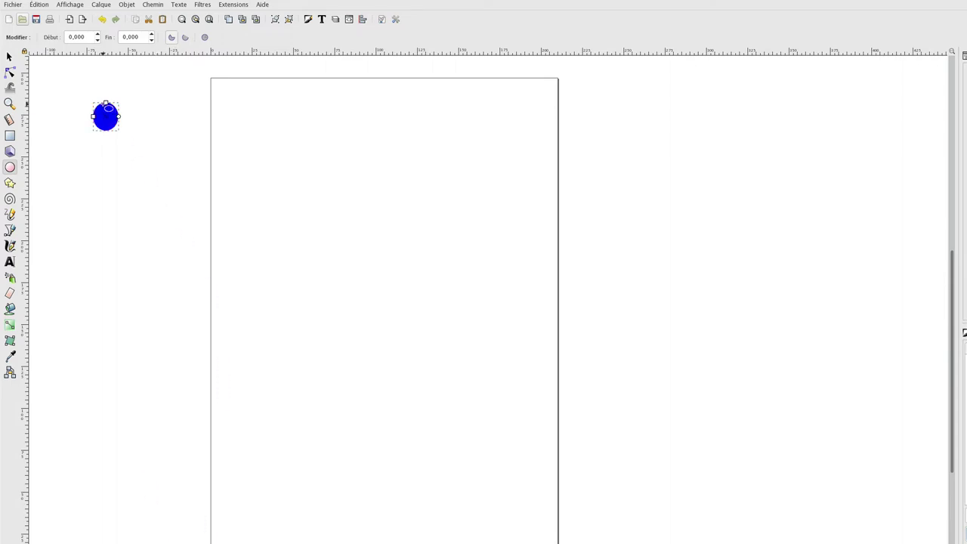
Step: Spray blue clones of the circle at the page's top-left
{"action": "left_click", "coordinate": [9, 58]}
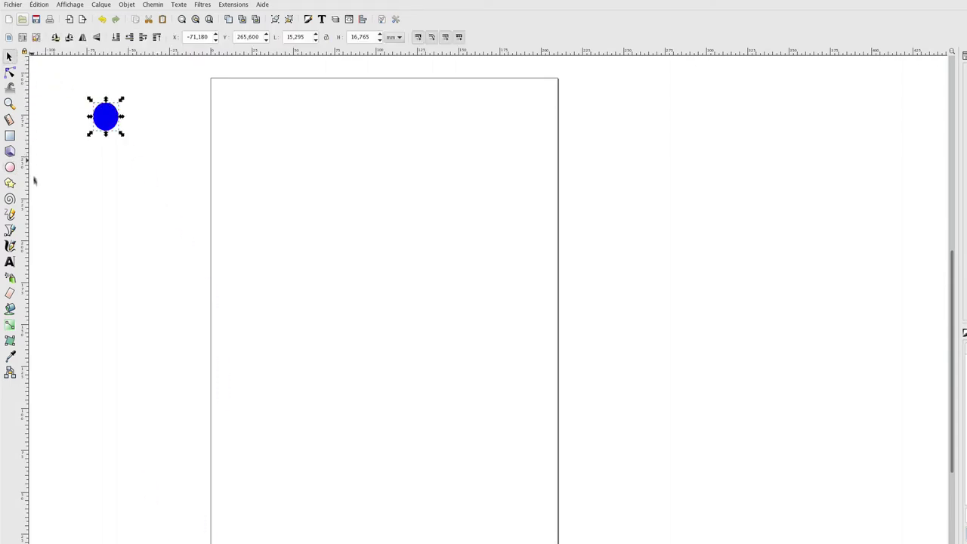
{"action": "left_click", "coordinate": [10, 276]}
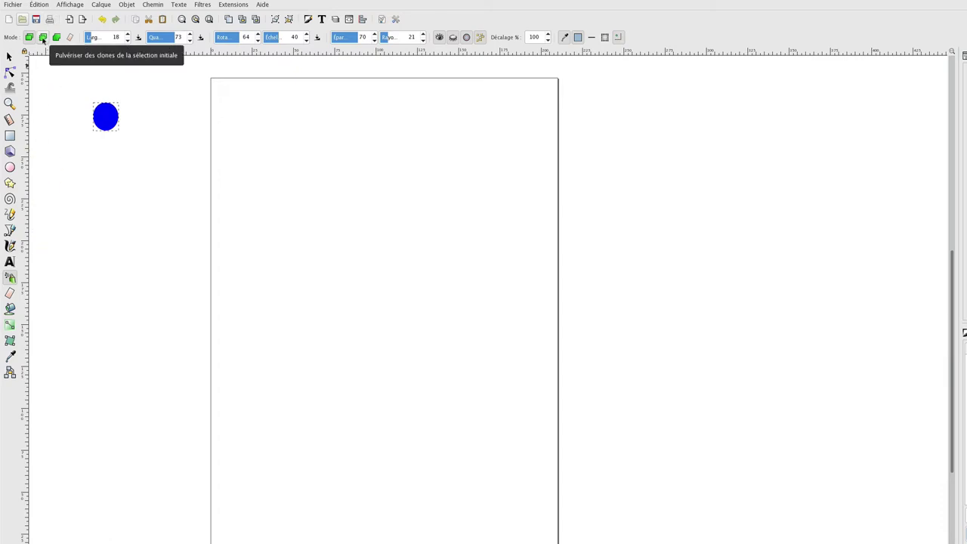
{"action": "left_click", "coordinate": [43, 38]}
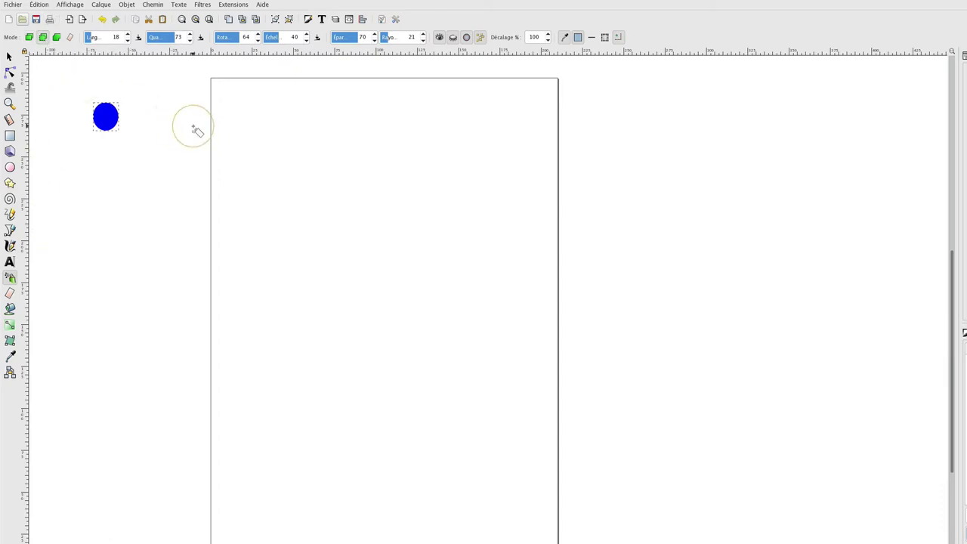
{"action": "mouse_move", "coordinate": [257, 135]}
{"action": "left_mouse_down"}
{"action": "mouse_move", "coordinate": [312, 149]}
{"action": "mouse_move", "coordinate": [340, 173]}
{"action": "left_mouse_up"}
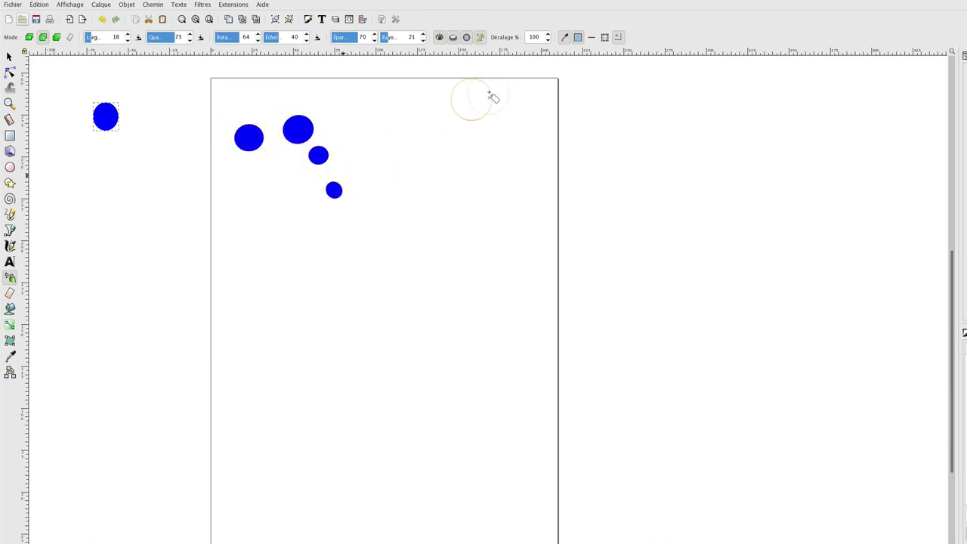
Step: Without colour picking or overlap prevention, spray a trail of blue clones past the right edge
{"action": "left_click", "coordinate": [564, 38]}
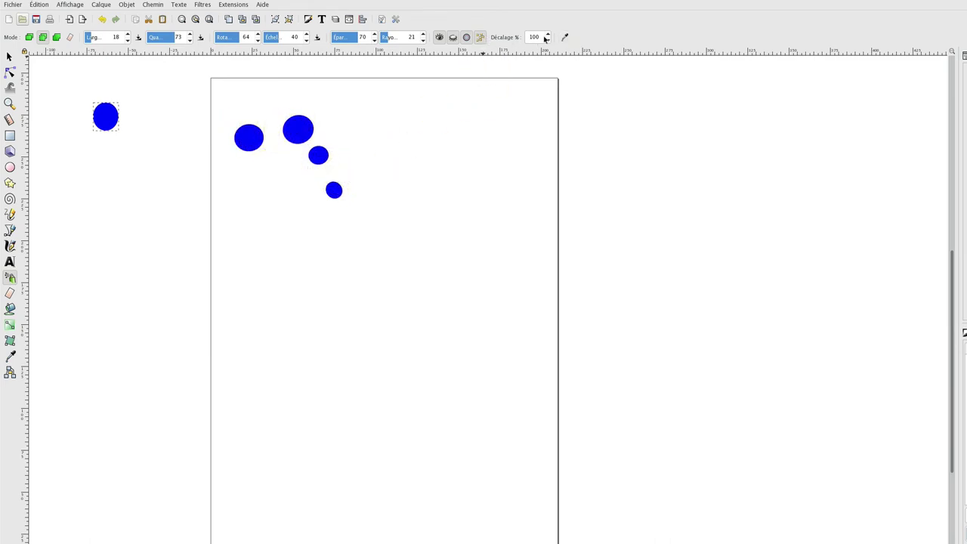
{"action": "left_click", "coordinate": [481, 37]}
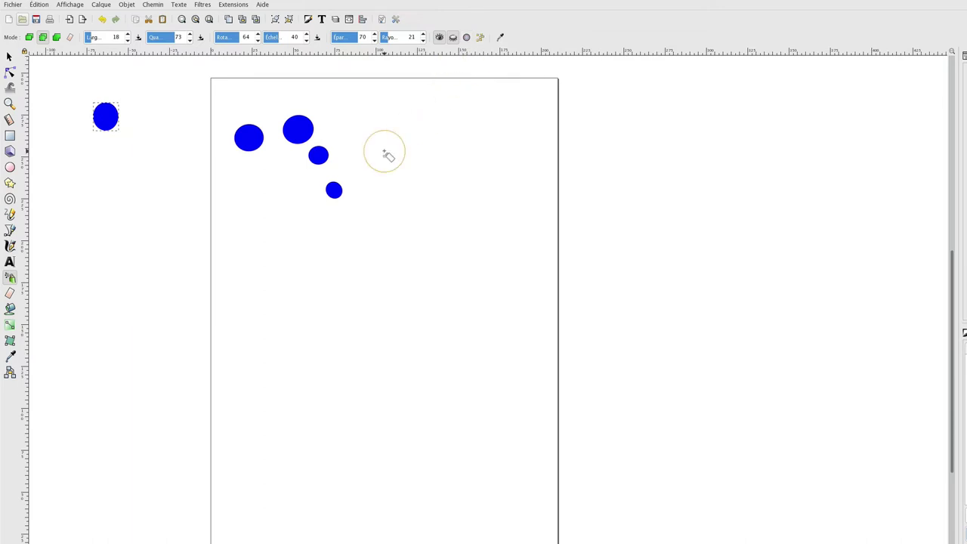
{"action": "mouse_move", "coordinate": [384, 150]}
{"action": "left_mouse_down"}
{"action": "mouse_move", "coordinate": [427, 151]}
{"action": "mouse_move", "coordinate": [431, 214]}
{"action": "mouse_move", "coordinate": [508, 195]}
{"action": "mouse_move", "coordinate": [502, 287]}
{"action": "mouse_move", "coordinate": [547, 339]}
{"action": "mouse_move", "coordinate": [585, 336]}
{"action": "left_mouse_up"}
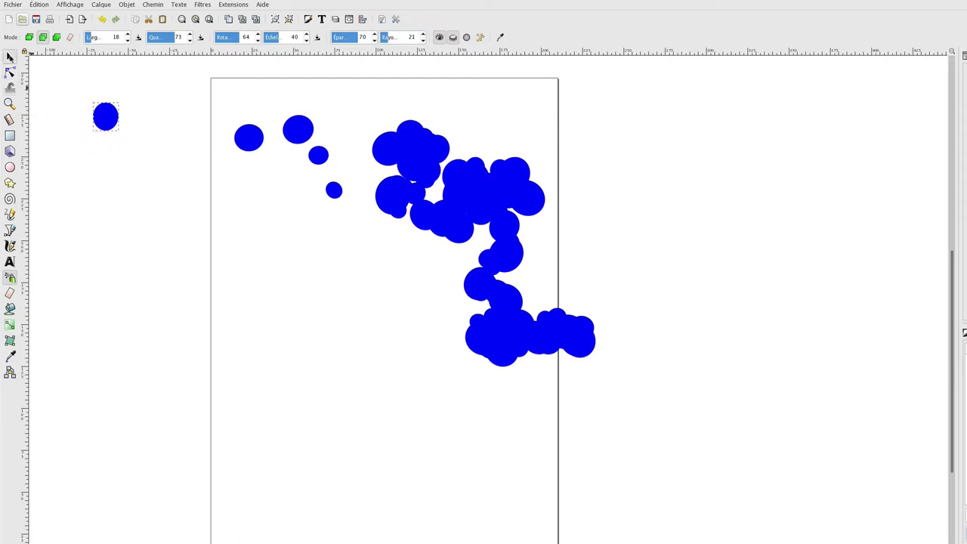
Step: Make the original circle green and enlarge it to about 30 mm so every sprayed clone follows
{"action": "left_click", "coordinate": [10, 57]}
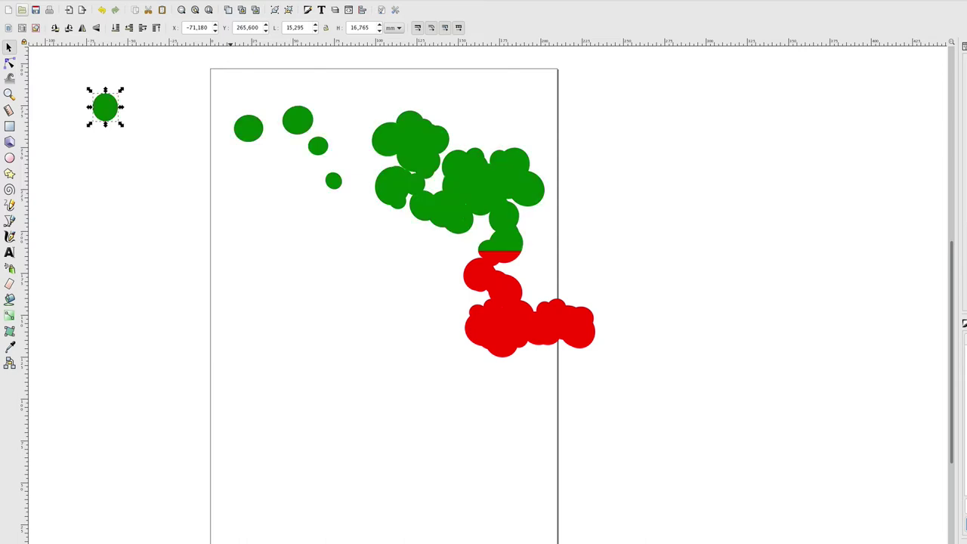
{"action": "left_click_drag", "start_coordinate": [121, 127], "coordinate": [145, 151]}
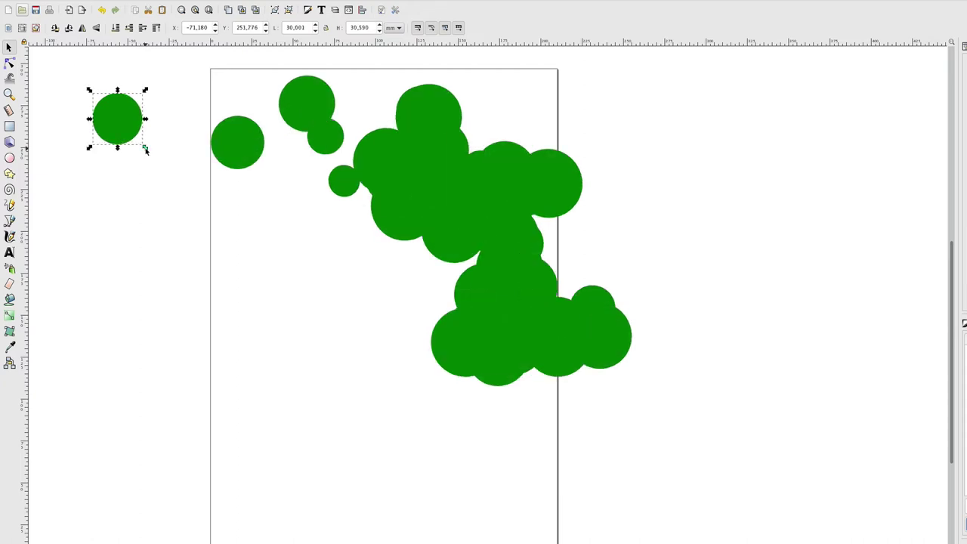
{"action": "left_click", "coordinate": [118, 98]}
{"action": "left_click", "coordinate": [9, 268]}
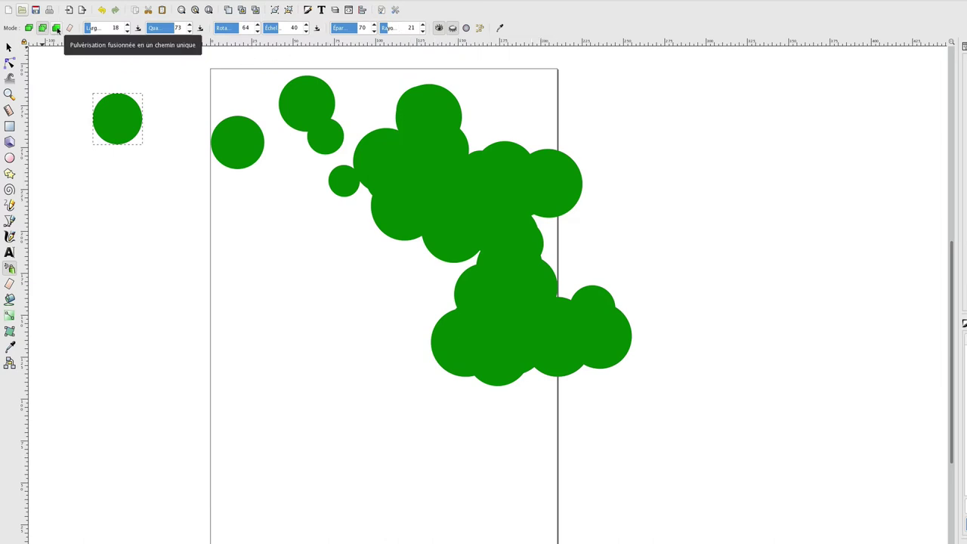
Step: Spray a merged green blob in union mode, then shrink the source circle to dot size
{"action": "left_click", "coordinate": [57, 28]}
{"action": "mouse_move", "coordinate": [194, 302]}
{"action": "left_mouse_down"}
{"action": "mouse_move", "coordinate": [242, 338]}
{"action": "mouse_move", "coordinate": [300, 339]}
{"action": "mouse_move", "coordinate": [314, 380]}
{"action": "left_mouse_up"}
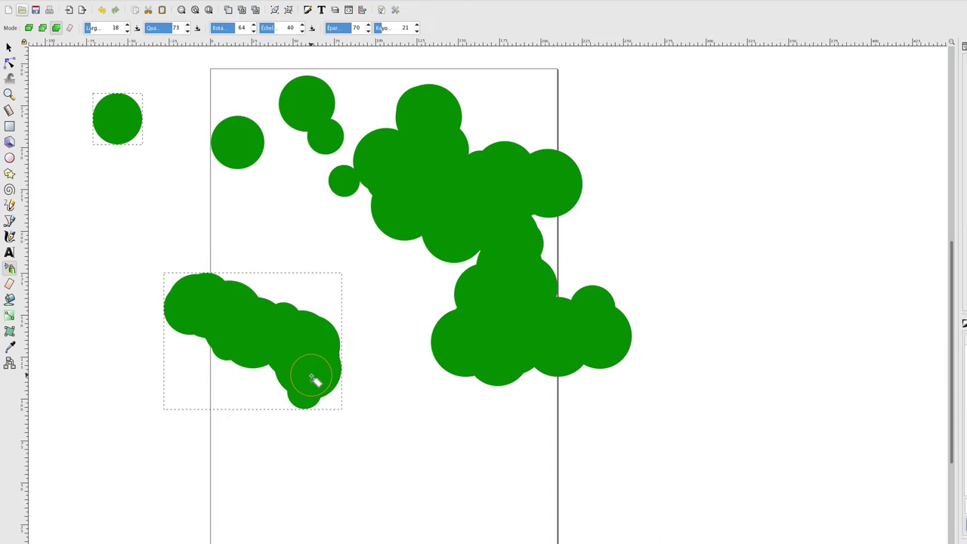
{"action": "left_click", "coordinate": [9, 47]}
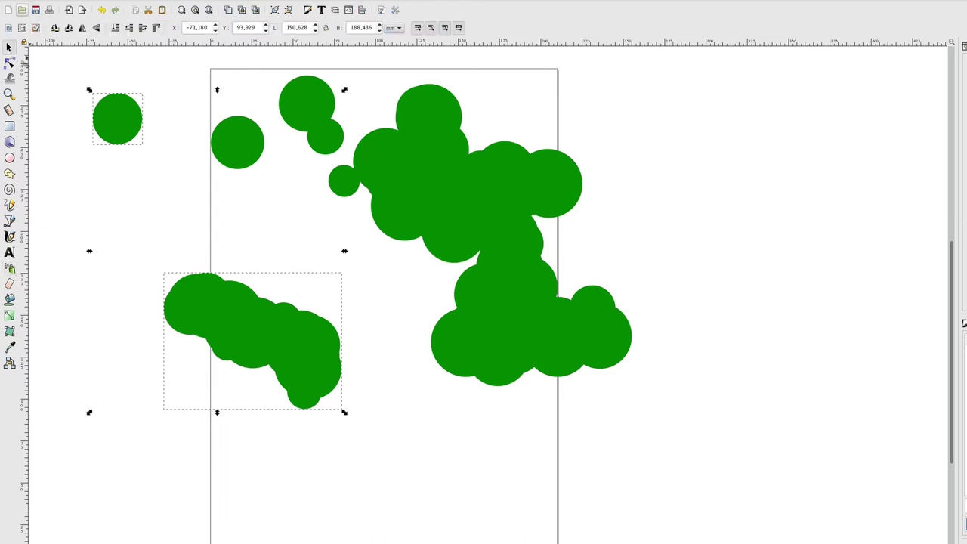
{"action": "left_click", "coordinate": [74, 77]}
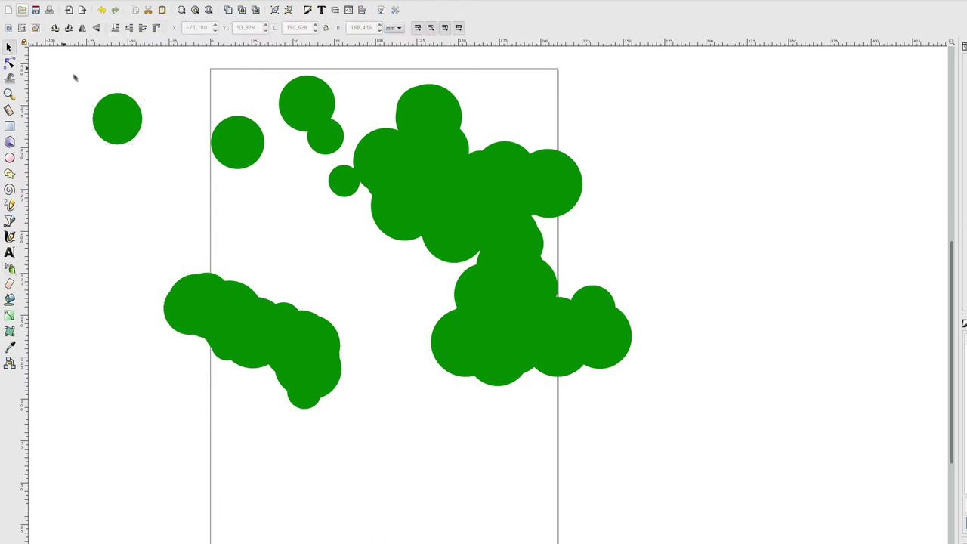
{"action": "left_click", "coordinate": [115, 117]}
{"action": "left_click_drag", "start_coordinate": [145, 148], "coordinate": [105, 106]}
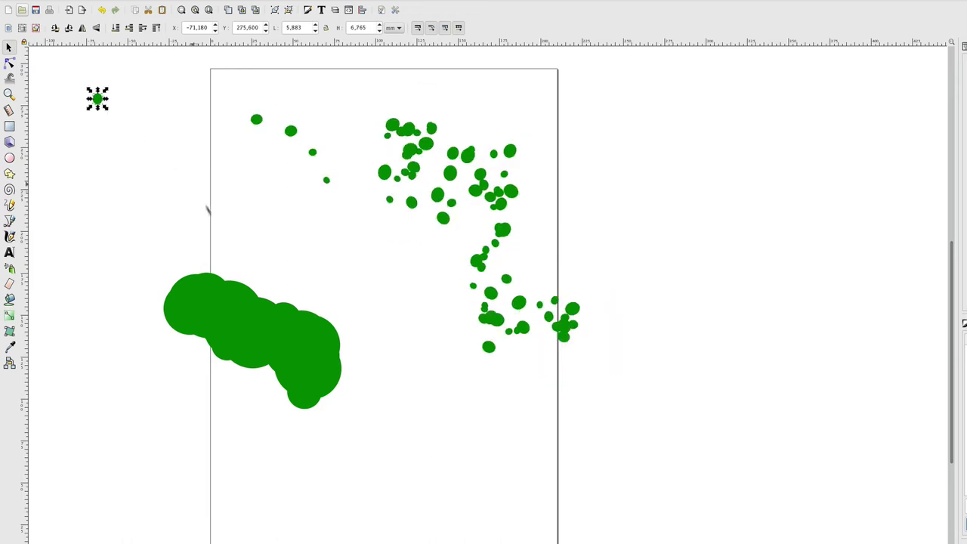
Step: Spray small green dots near the page bottom, then erase dots across the upper page in delete mode
{"action": "left_click", "coordinate": [9, 267]}
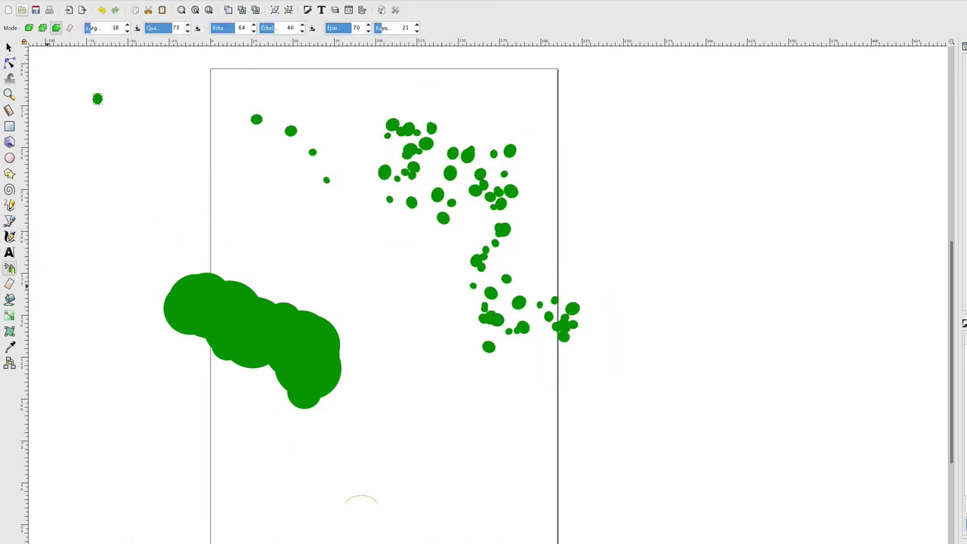
{"action": "mouse_move", "coordinate": [276, 509]}
{"action": "left_mouse_down"}
{"action": "mouse_move", "coordinate": [341, 487]}
{"action": "mouse_move", "coordinate": [386, 509]}
{"action": "left_mouse_up"}
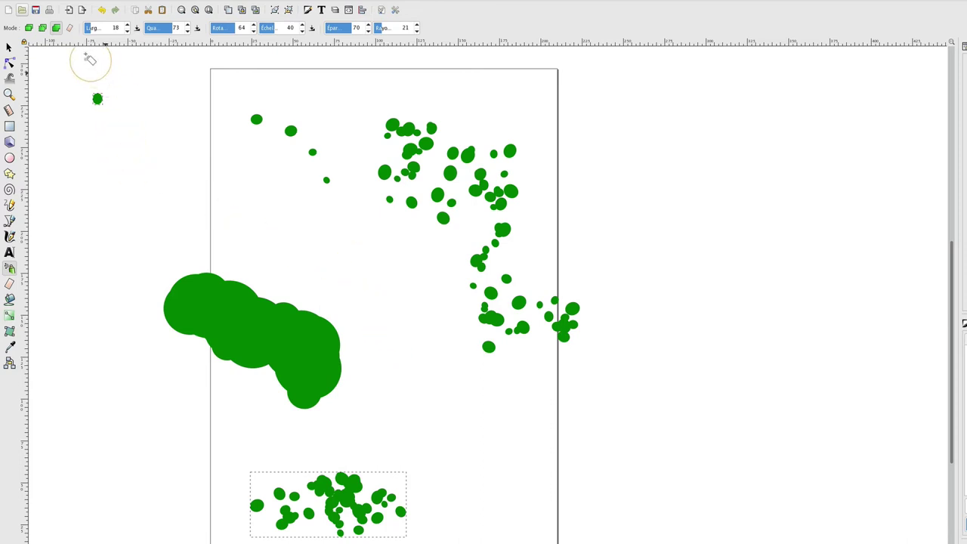
{"action": "left_click", "coordinate": [70, 28]}
{"action": "mouse_move", "coordinate": [249, 113]}
{"action": "left_mouse_down"}
{"action": "mouse_move", "coordinate": [449, 145]}
{"action": "mouse_move", "coordinate": [442, 263]}
{"action": "left_mouse_up"}
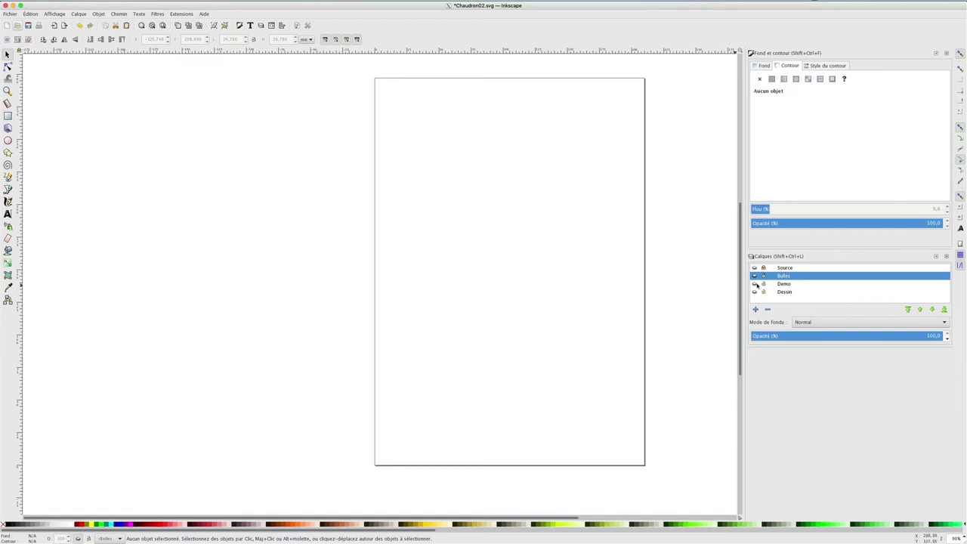
Step: Keep the Source layer hidden, show the Dessin layer, and select the cauldron group
{"action": "left_click", "coordinate": [753, 268]}
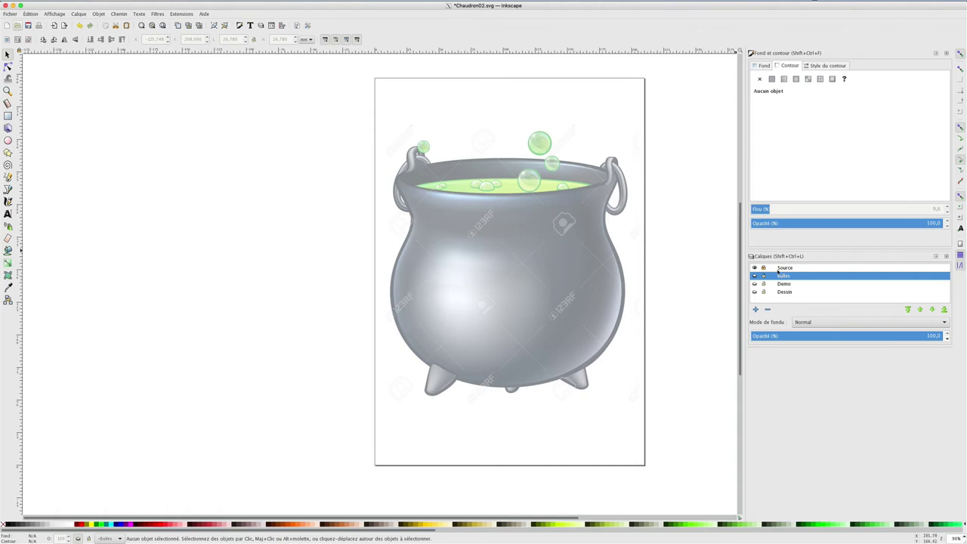
{"action": "left_click", "coordinate": [779, 267]}
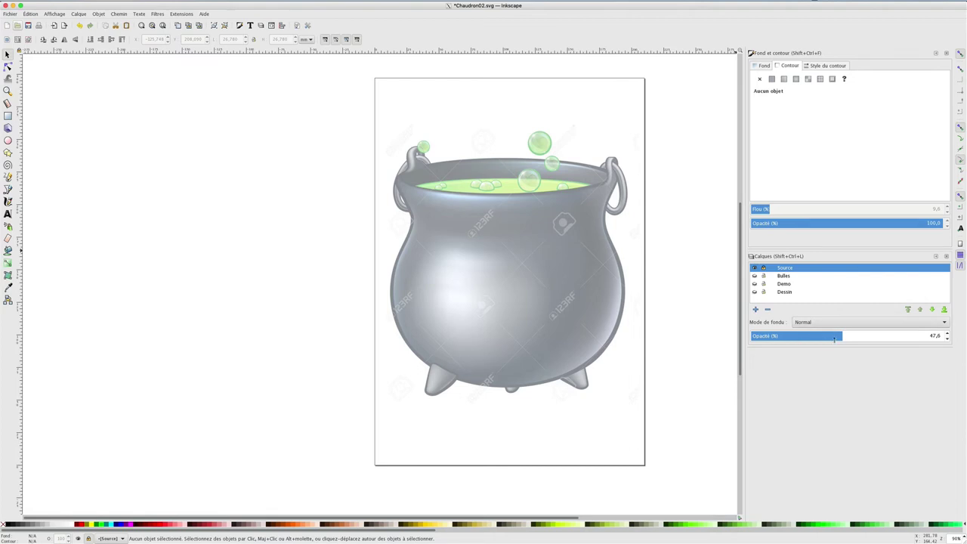
{"action": "left_click", "coordinate": [754, 267]}
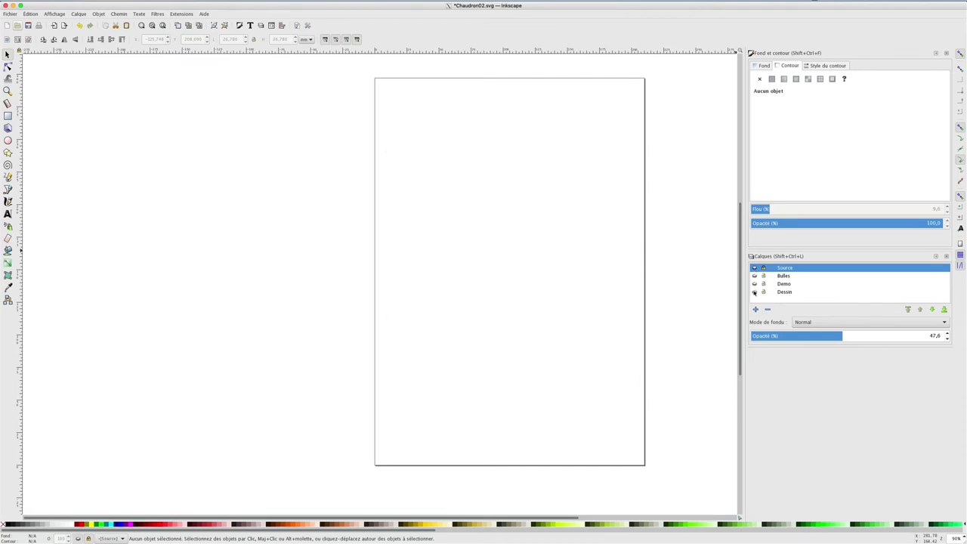
{"action": "left_click", "coordinate": [754, 291]}
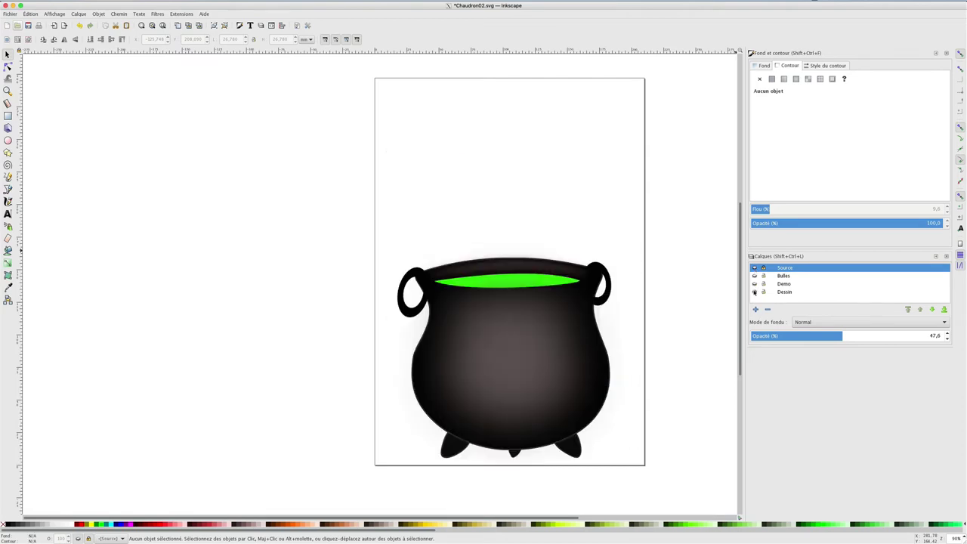
{"action": "left_click", "coordinate": [471, 309]}
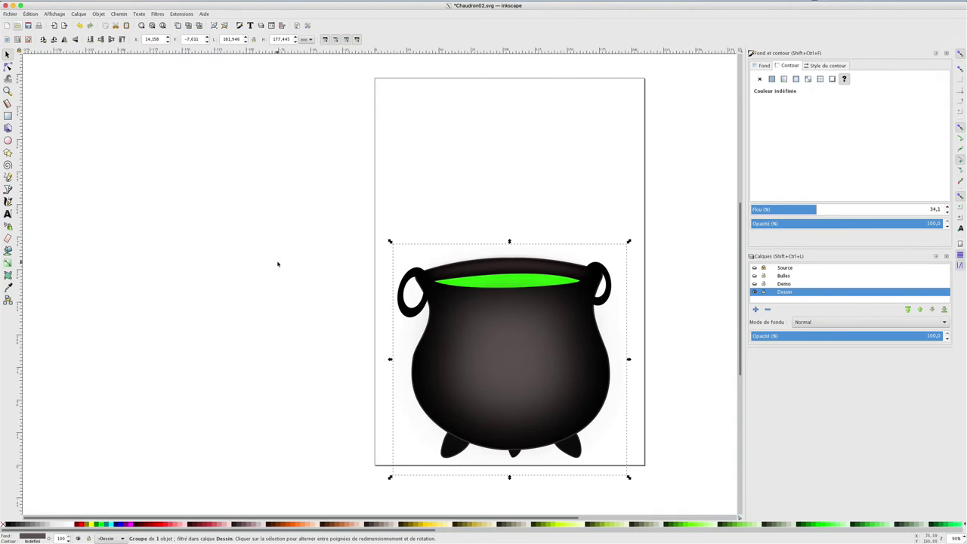
{"action": "left_click", "coordinate": [9, 67]}
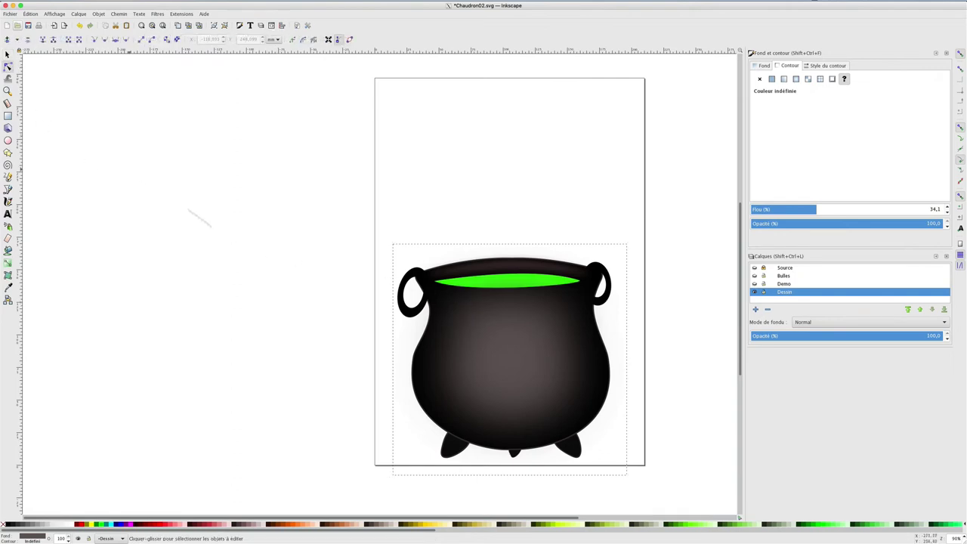
Step: Select the cauldron body's nodes and set the display mode to Contour outline
{"action": "left_click", "coordinate": [446, 300]}
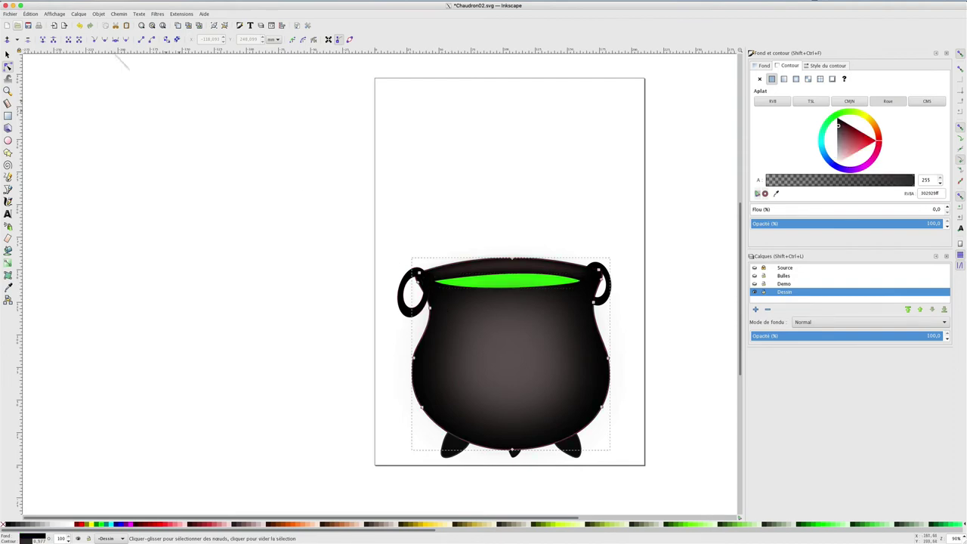
{"action": "left_click", "coordinate": [56, 14]}
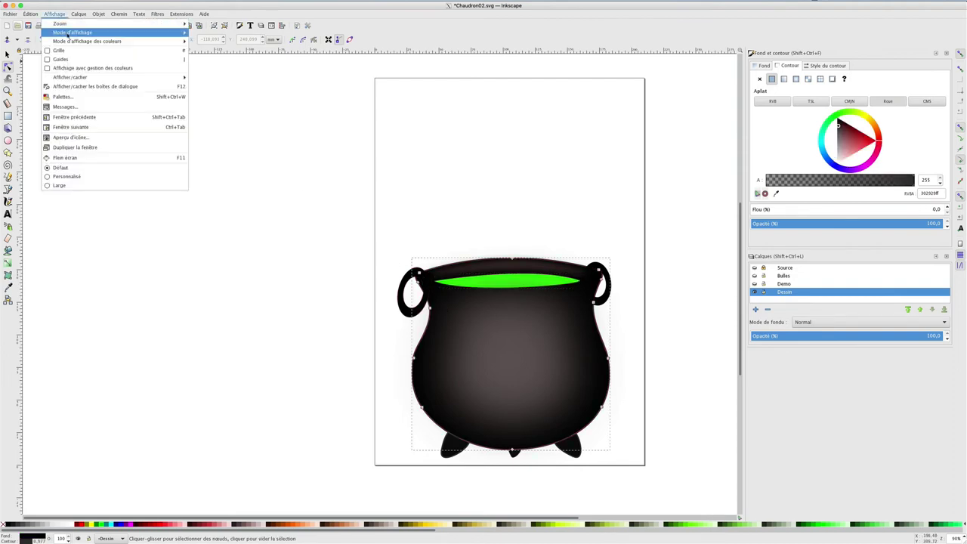
{"action": "mouse_move", "coordinate": [73, 31]}
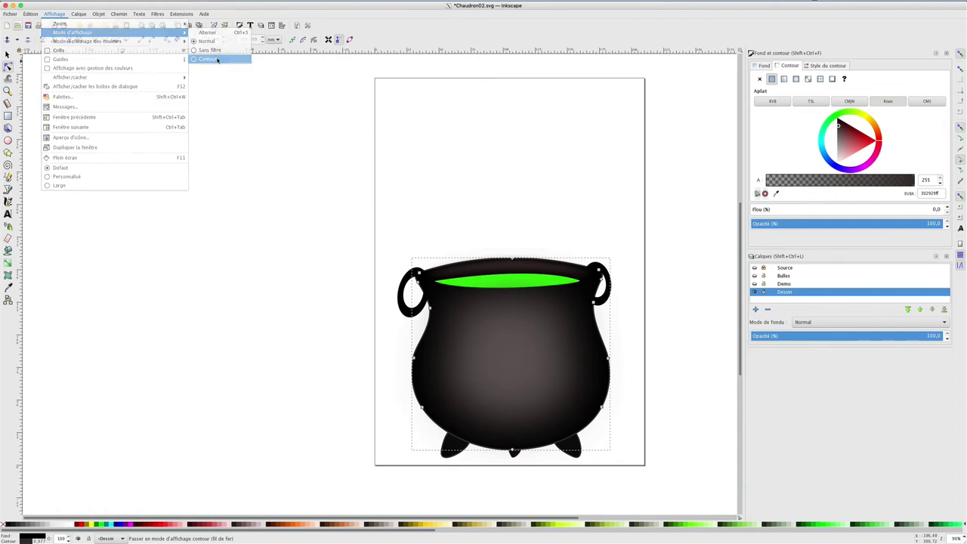
{"action": "left_click", "coordinate": [217, 59]}
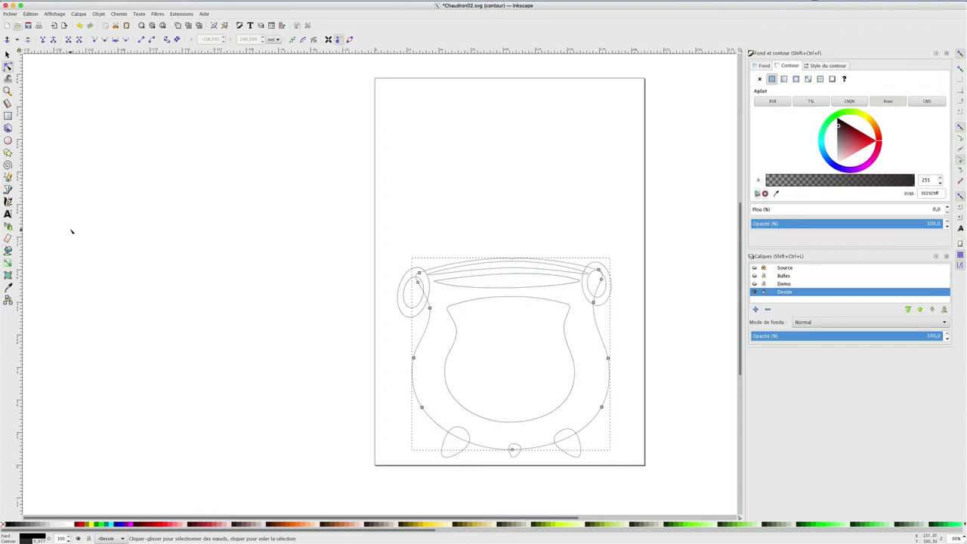
Step: Draw a three-node S-shaped Bézier curve to the left of the page
{"action": "left_click", "coordinate": [8, 189]}
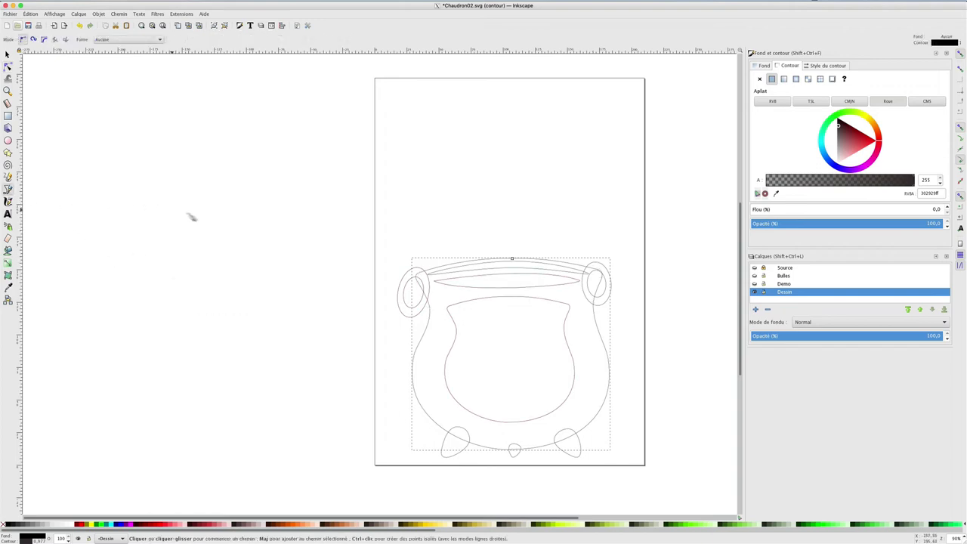
{"action": "left_click_drag", "start_coordinate": [269, 238], "coordinate": [229, 255]}
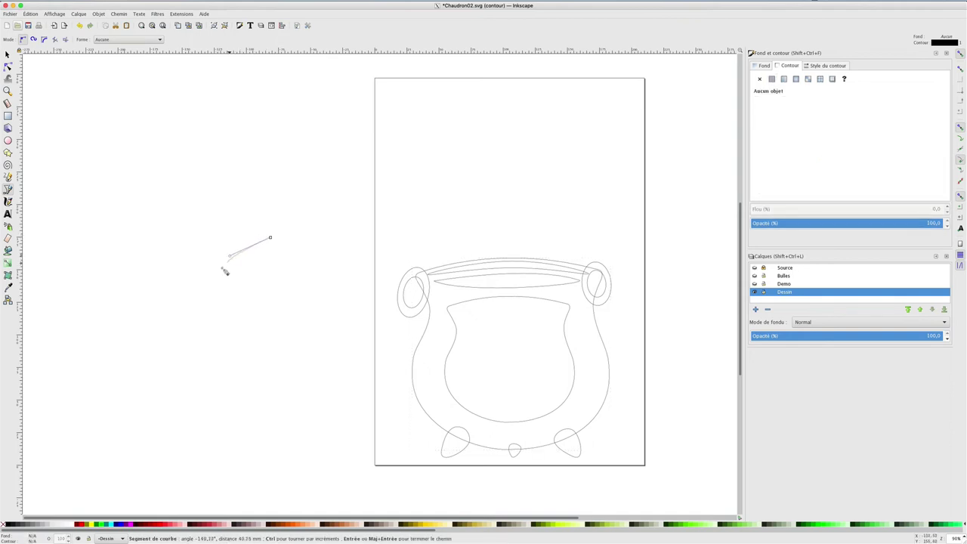
{"action": "left_click_drag", "start_coordinate": [228, 297], "coordinate": [282, 361]}
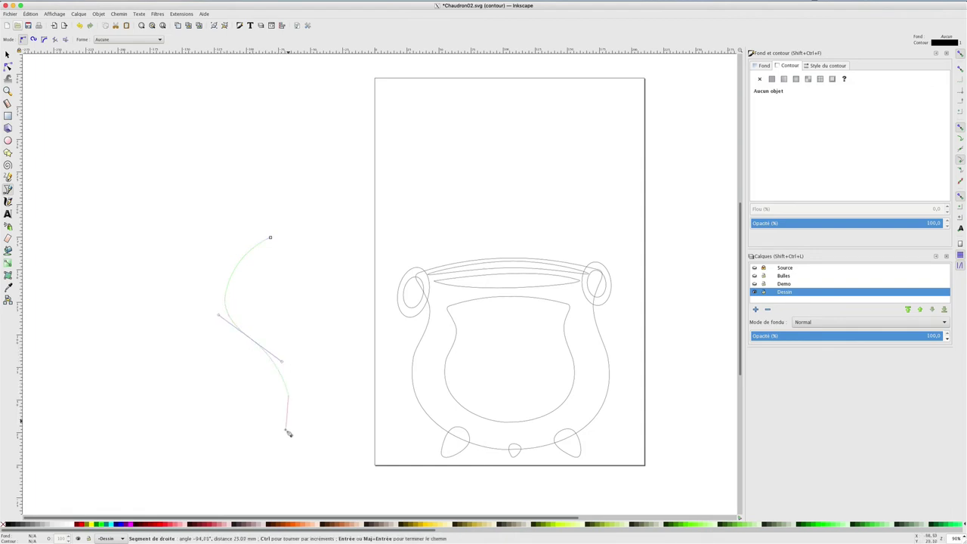
{"action": "left_click_drag", "start_coordinate": [285, 435], "coordinate": [336, 462]}
{"action": "key", "text": "Return"}
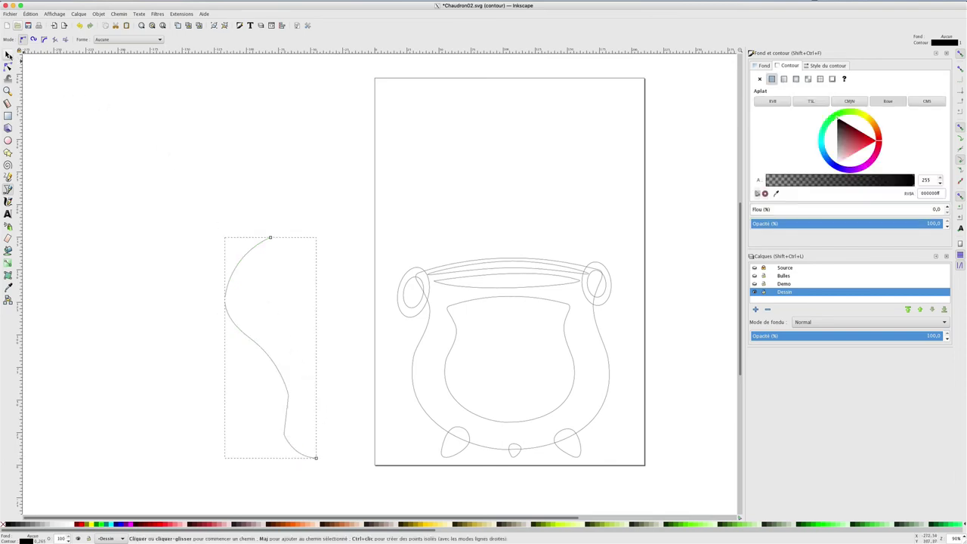
Step: Select the new curve and switch it to rotation handles, briefly checking the Source layer
{"action": "left_click", "coordinate": [8, 55]}
{"action": "left_click_drag", "start_coordinate": [192, 210], "coordinate": [339, 472]}
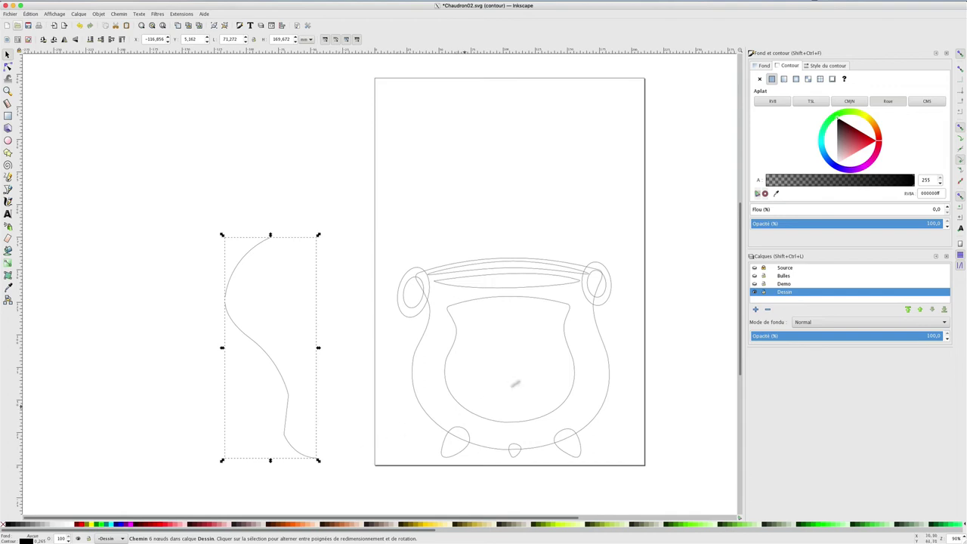
{"action": "left_click", "coordinate": [754, 269]}
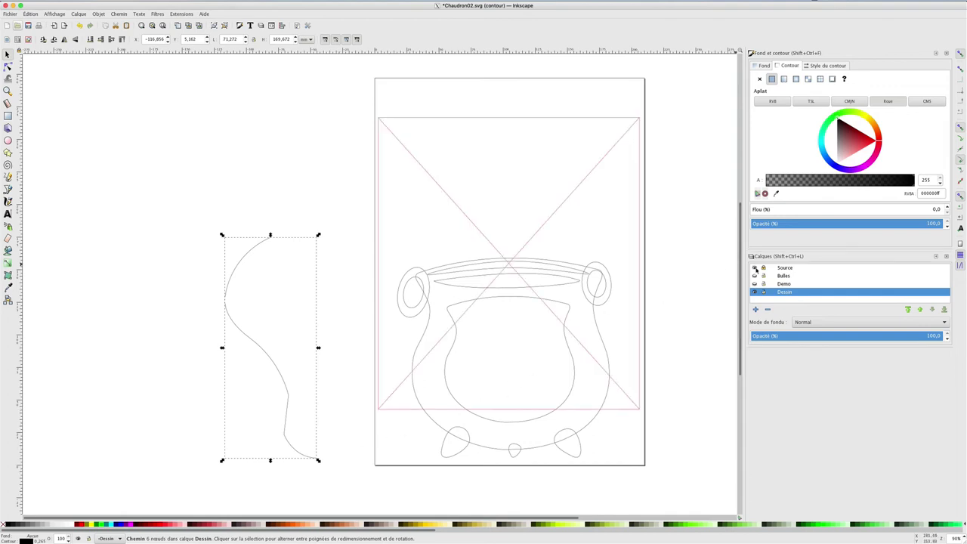
{"action": "left_click", "coordinate": [755, 268]}
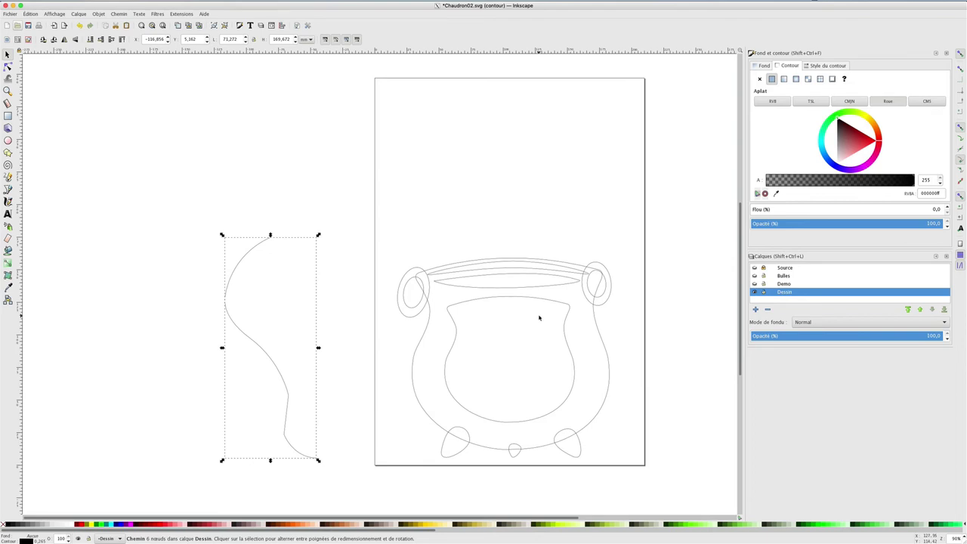
{"action": "left_click", "coordinate": [268, 240]}
Step: Duplicate the curve, place the copy beside the original, and flip it horizontally
{"action": "key", "text": "ctrl+d"}
{"action": "left_click_drag", "start_coordinate": [216, 308], "coordinate": [205, 308]}
{"action": "key", "text": "Escape"}
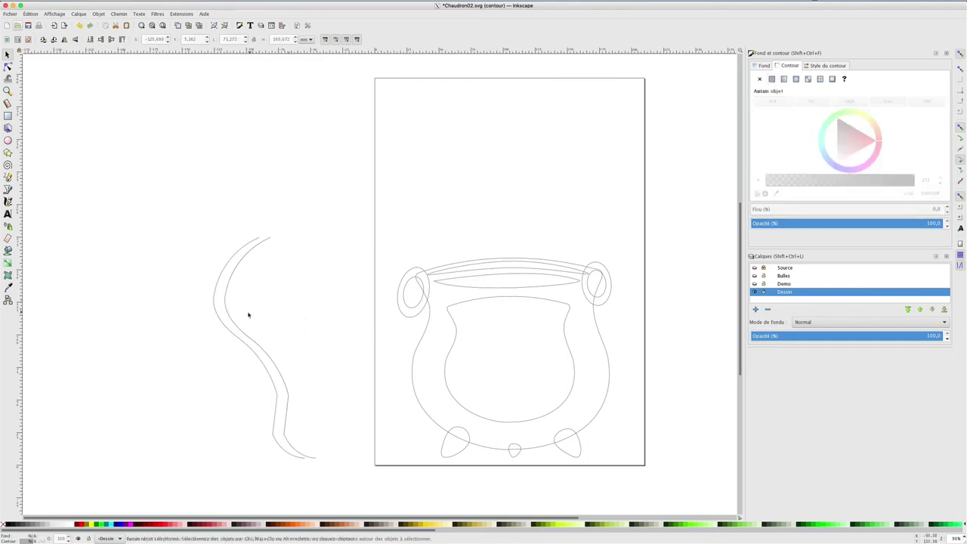
{"action": "left_click", "coordinate": [239, 328]}
{"action": "left_click_drag", "start_coordinate": [236, 323], "coordinate": [291, 318]}
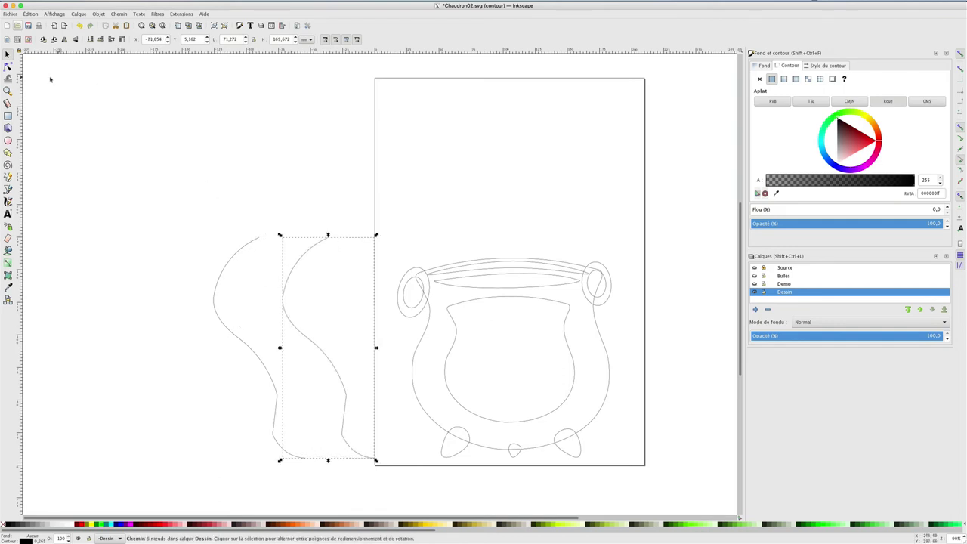
{"action": "left_click", "coordinate": [65, 39]}
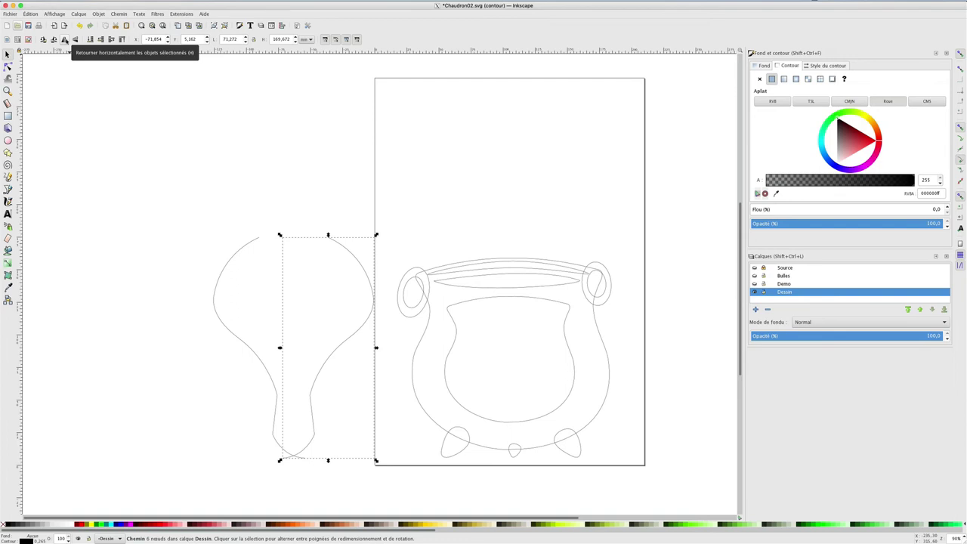
Step: Return to Normal display and inspect the cauldron group's fill settings
{"action": "left_click", "coordinate": [56, 14]}
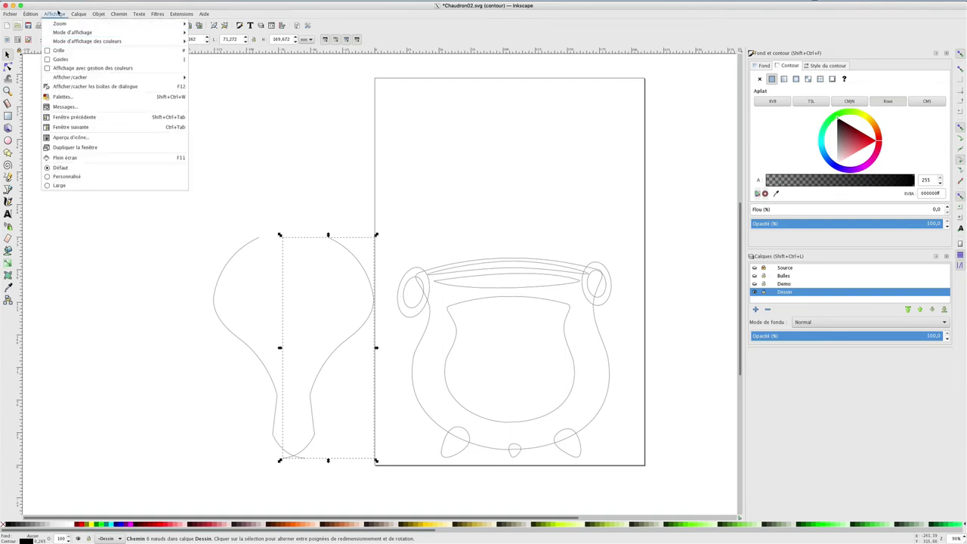
{"action": "left_click", "coordinate": [213, 34]}
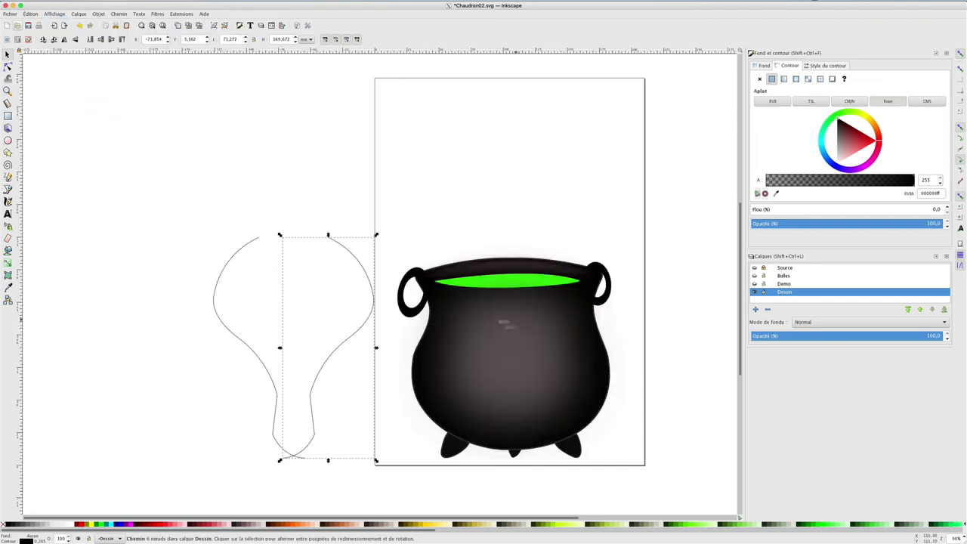
{"action": "left_click", "coordinate": [493, 319]}
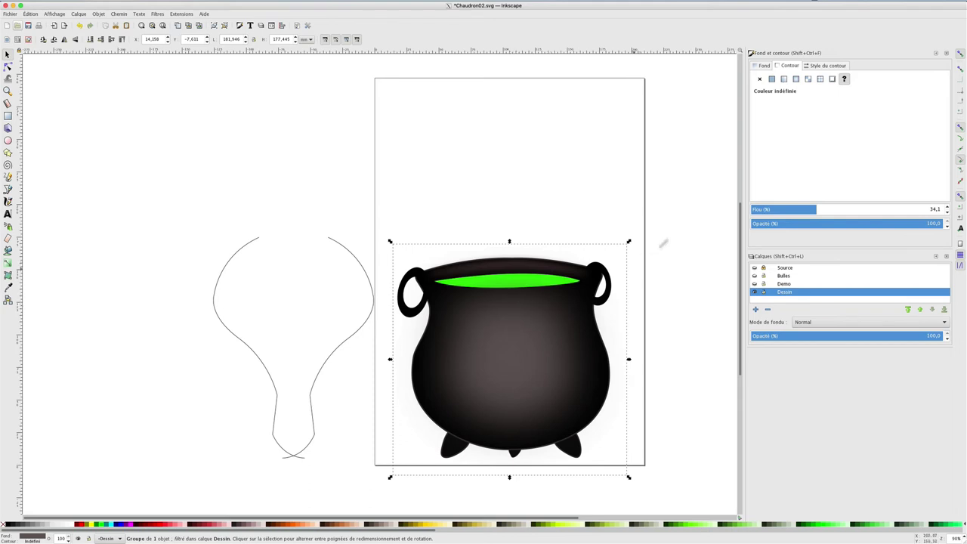
{"action": "left_click", "coordinate": [763, 66]}
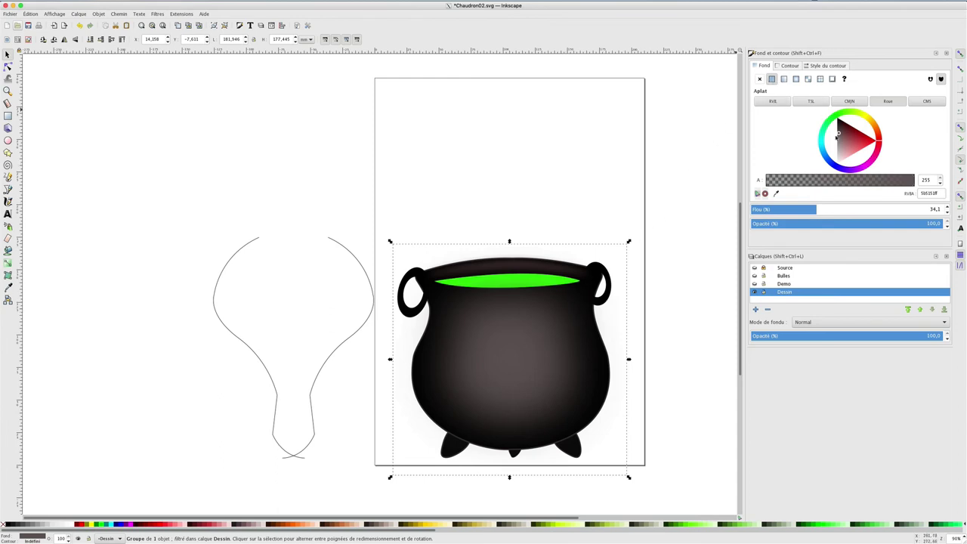
{"action": "left_click", "coordinate": [582, 273], "text": "ctrl"}
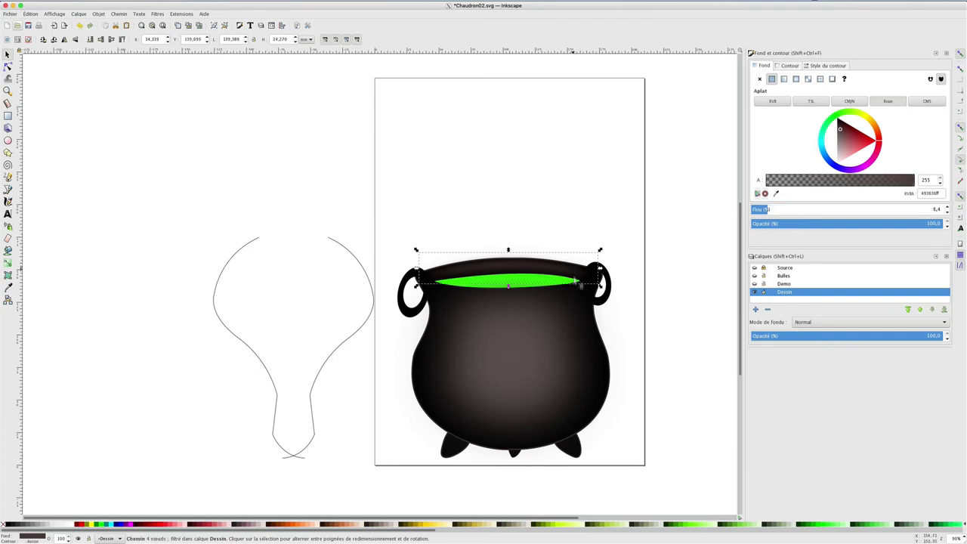
{"action": "left_click", "coordinate": [602, 363]}
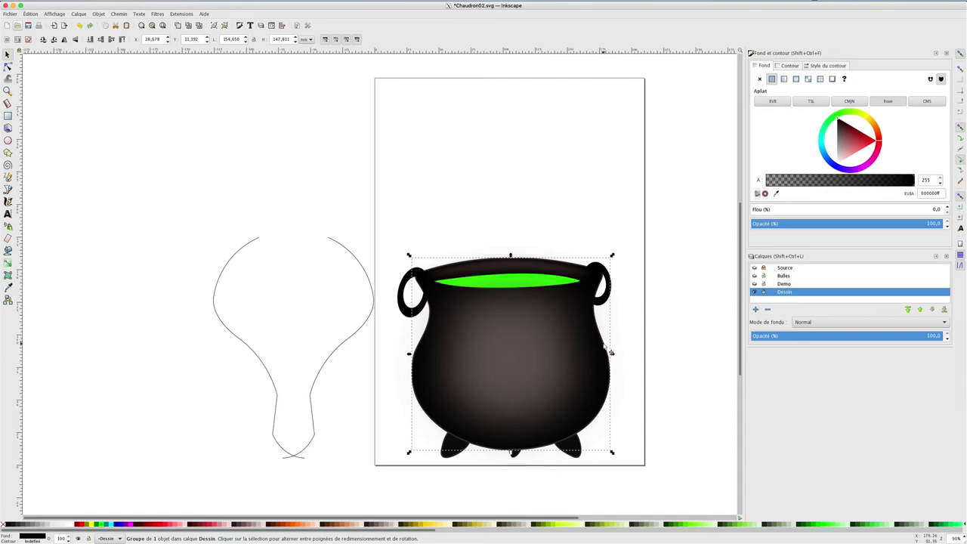
{"action": "left_click", "coordinate": [608, 301], "text": "ctrl"}
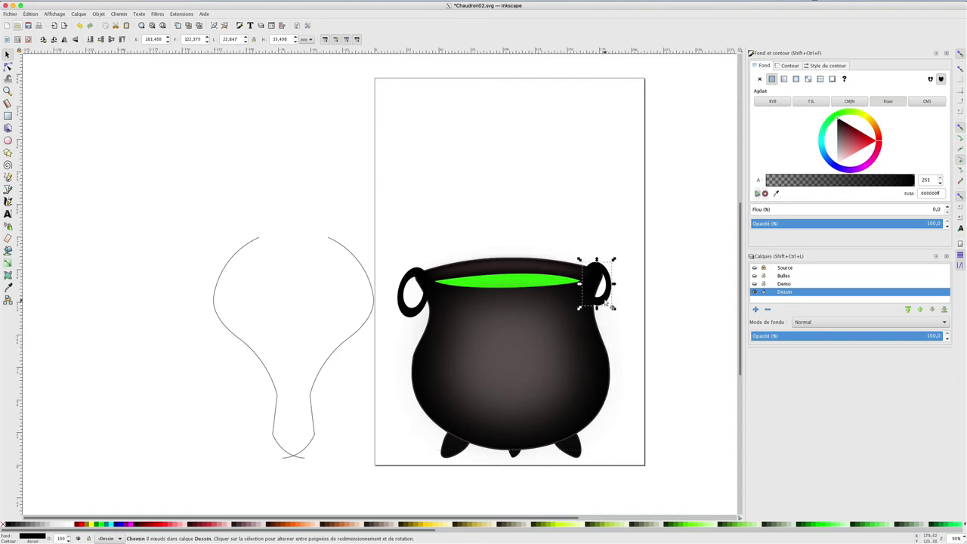
{"action": "left_click_drag", "start_coordinate": [608, 300], "coordinate": [678, 300]}
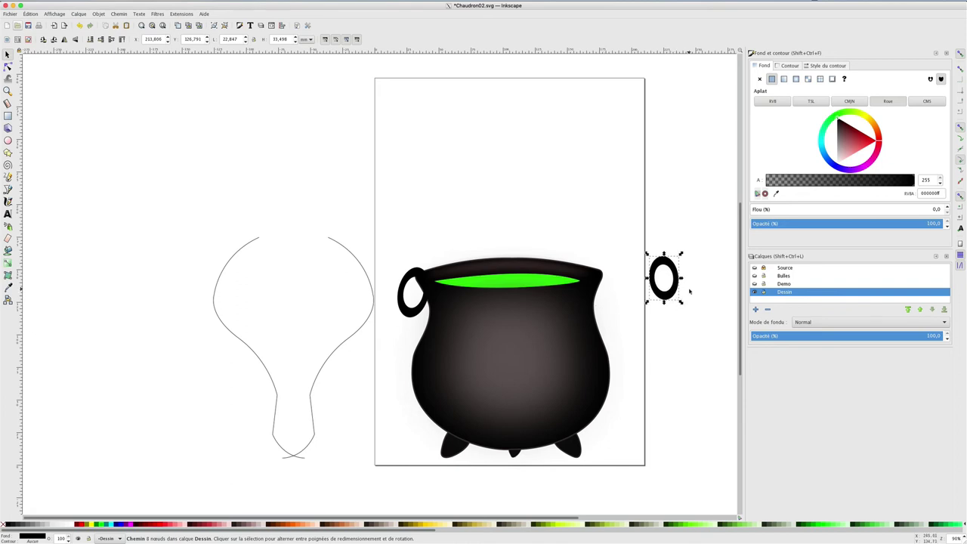
{"action": "key", "text": "ctrl+z"}
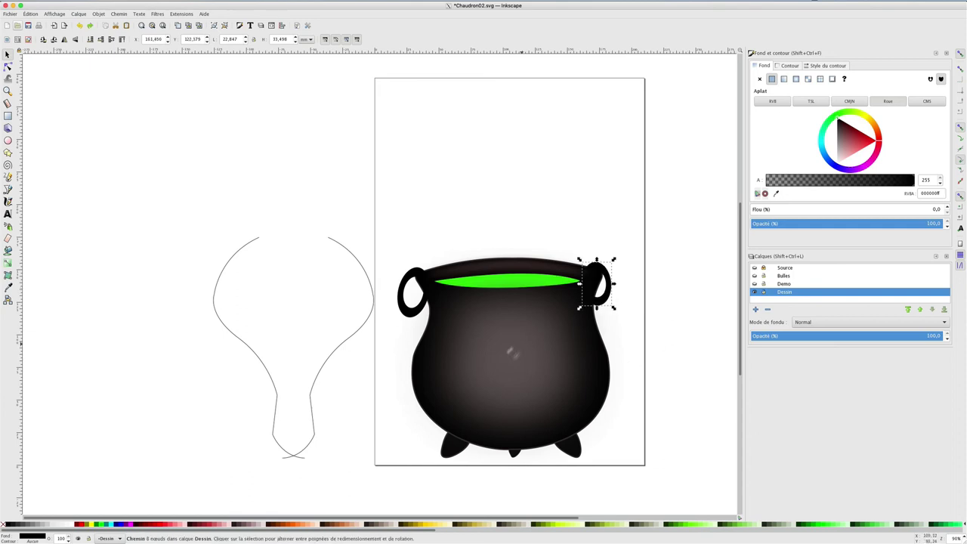
{"action": "left_click", "coordinate": [503, 355]}
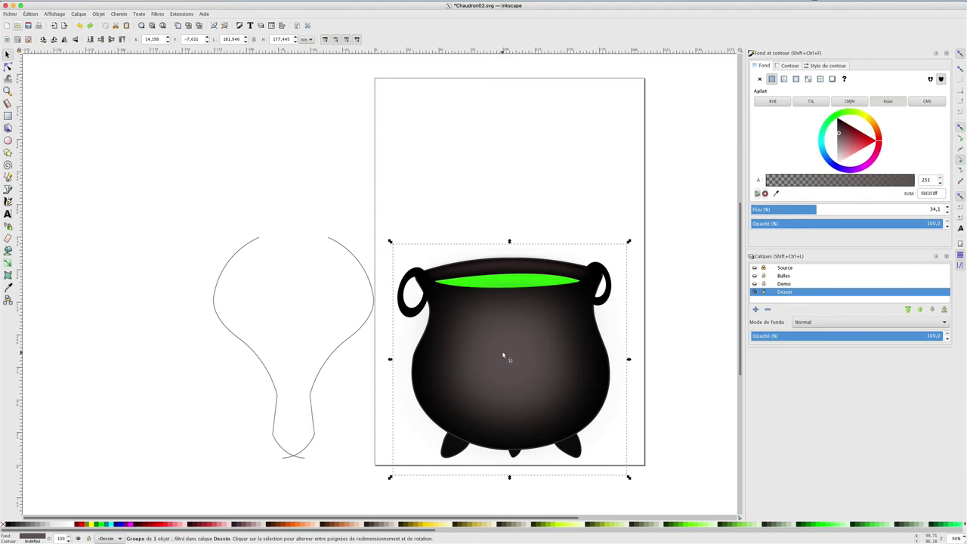
Step: Move the blurred shading above the cauldron and back into its body, then select the potion ellipse
{"action": "left_click_drag", "start_coordinate": [518, 367], "coordinate": [519, 196]}
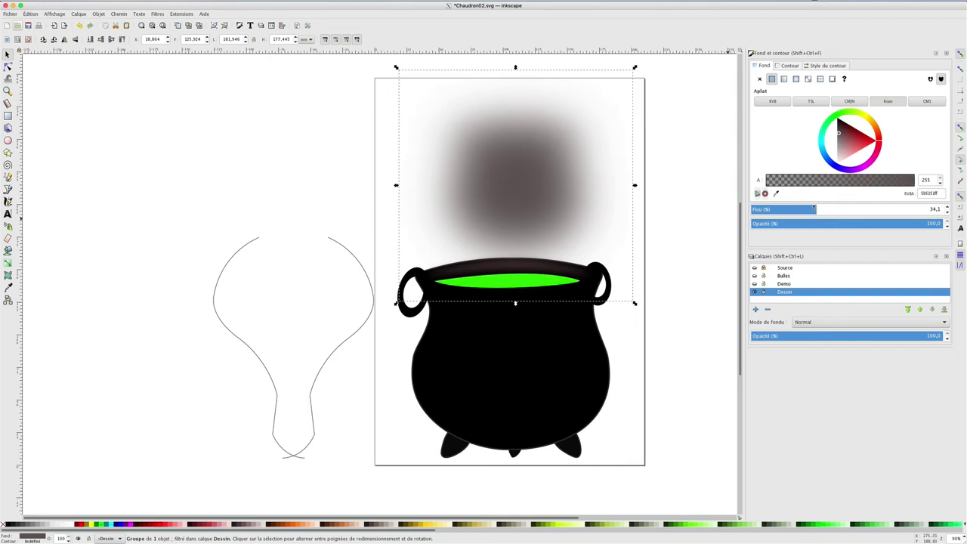
{"action": "left_click_drag", "start_coordinate": [542, 113], "coordinate": [538, 289]}
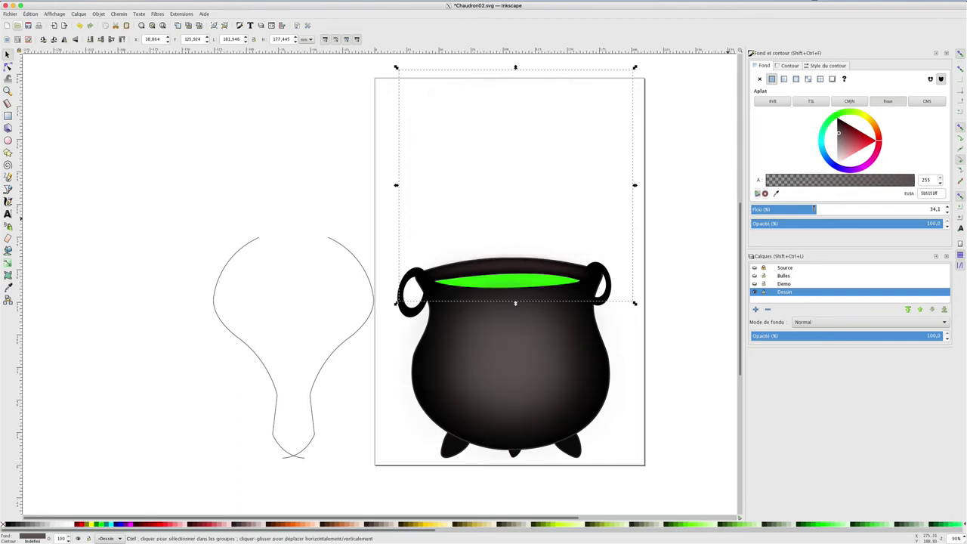
{"action": "left_click", "coordinate": [534, 280]}
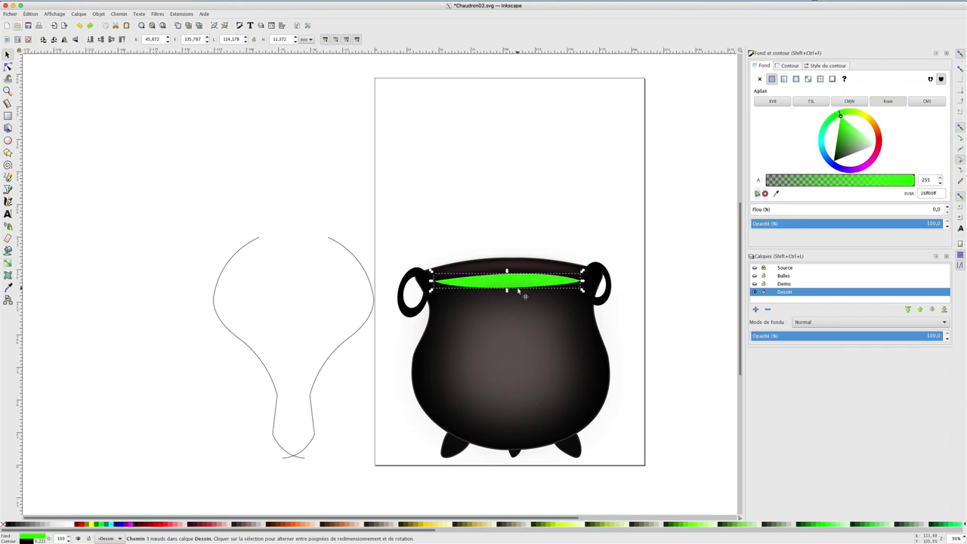
Step: Delete both halves of the outline curve left of the page
{"action": "left_click", "coordinate": [363, 334]}
{"action": "key", "text": "Delete"}
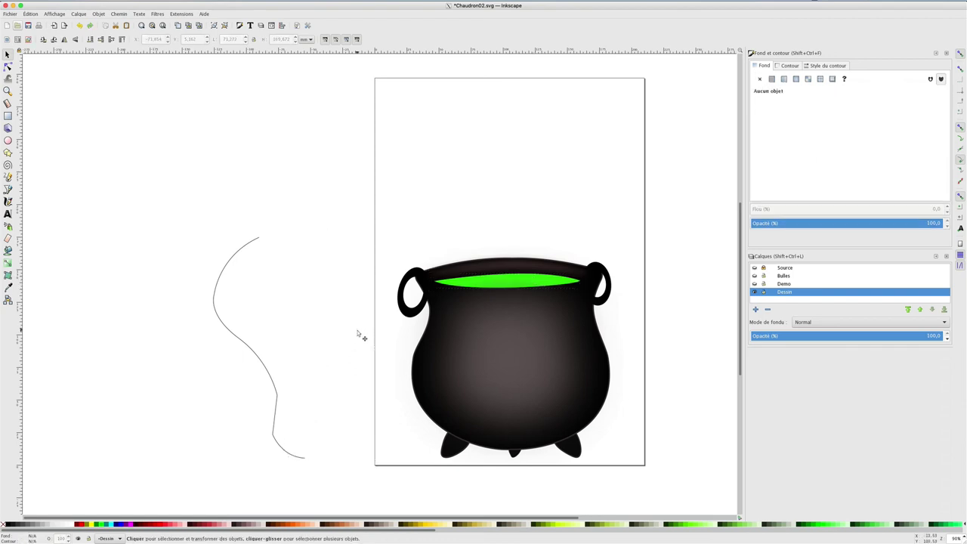
{"action": "left_click", "coordinate": [228, 268]}
{"action": "key", "text": "Delete"}
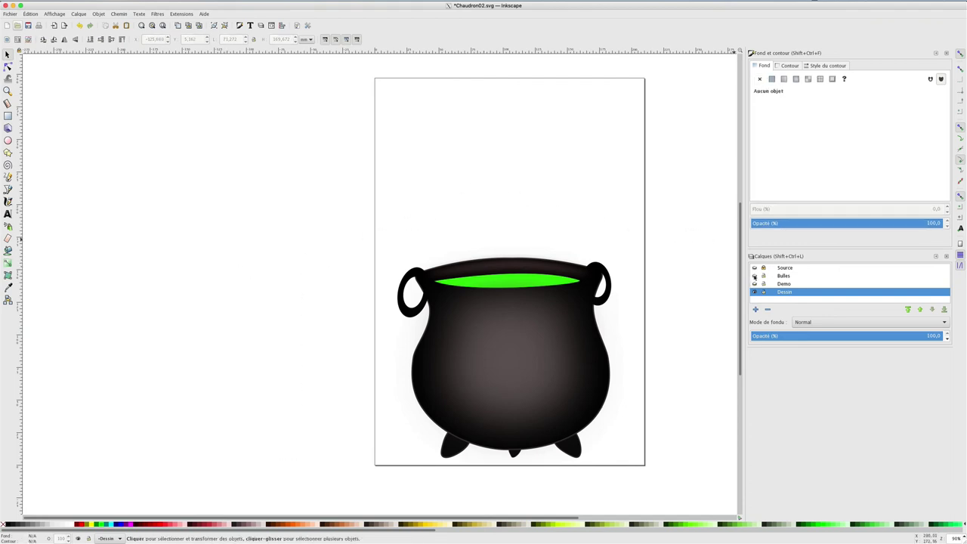
Step: Show the Bulles layer and draw an outline-free green circle below the bubble
{"action": "left_click", "coordinate": [754, 276]}
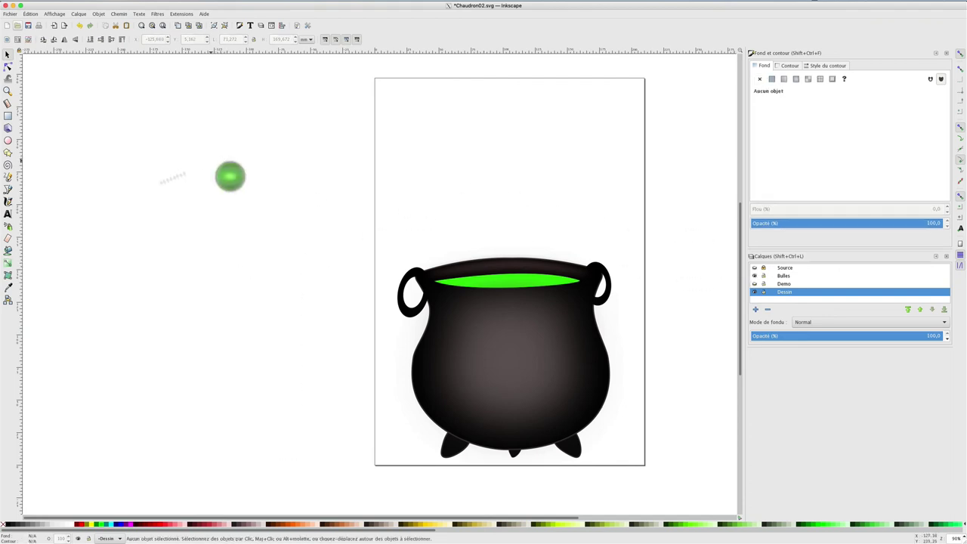
{"action": "left_click", "coordinate": [8, 140]}
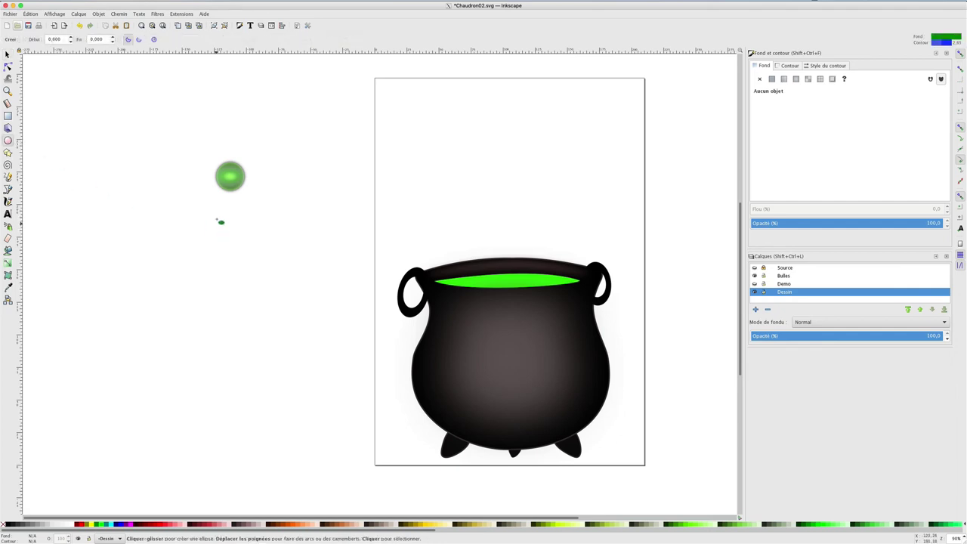
{"action": "left_click_drag", "start_coordinate": [216, 218], "coordinate": [249, 252]}
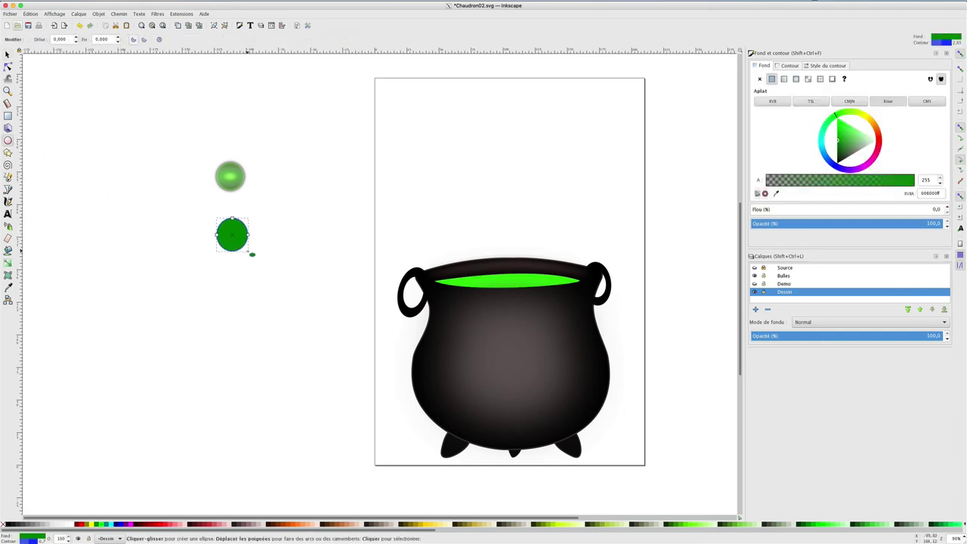
{"action": "left_click", "coordinate": [781, 66]}
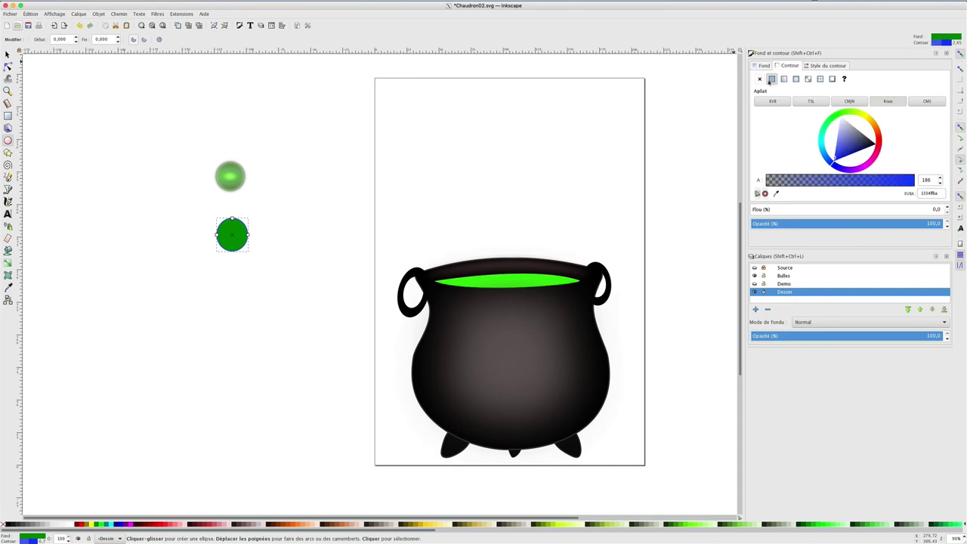
{"action": "left_click", "coordinate": [759, 79]}
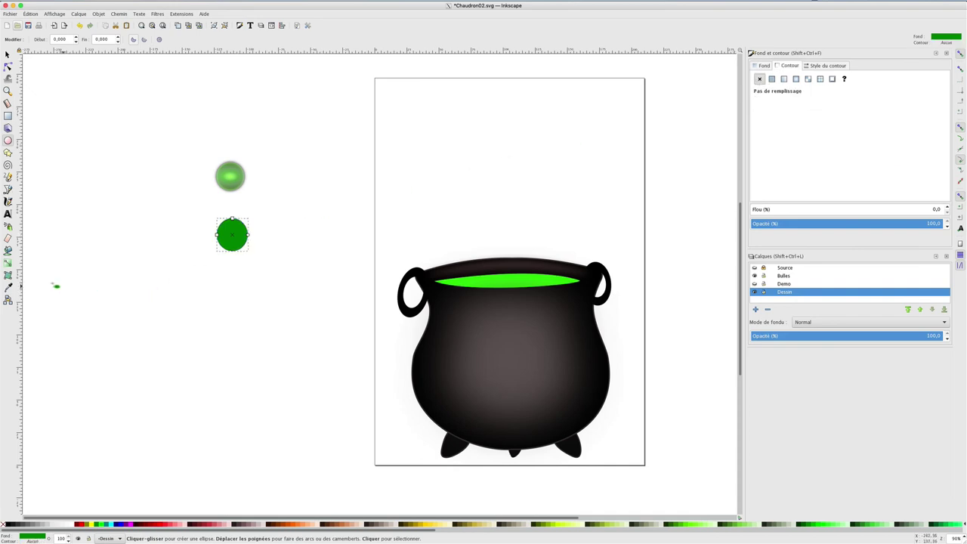
Step: Give the circle a radial gradient from its centre and select the outer stop
{"action": "left_click", "coordinate": [7, 262]}
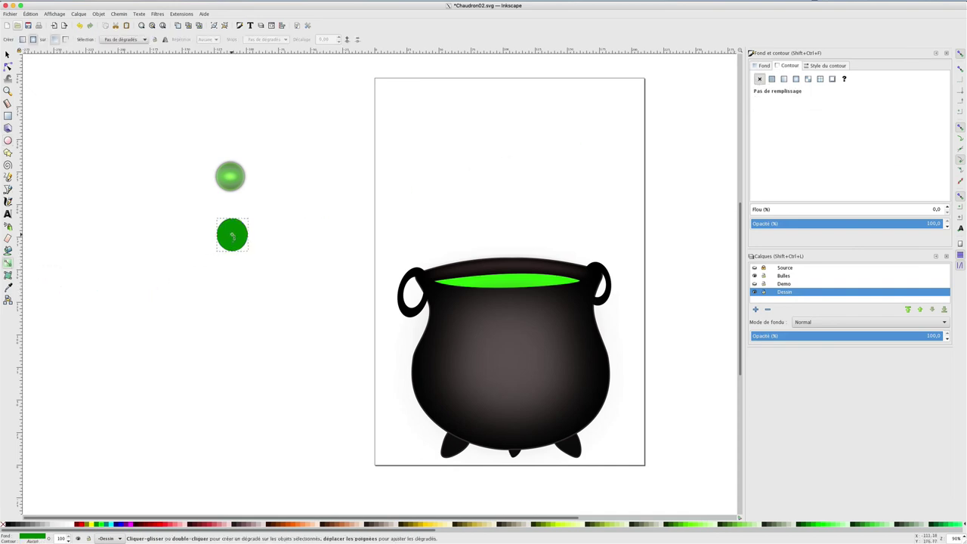
{"action": "left_click_drag", "start_coordinate": [233, 235], "coordinate": [269, 237]}
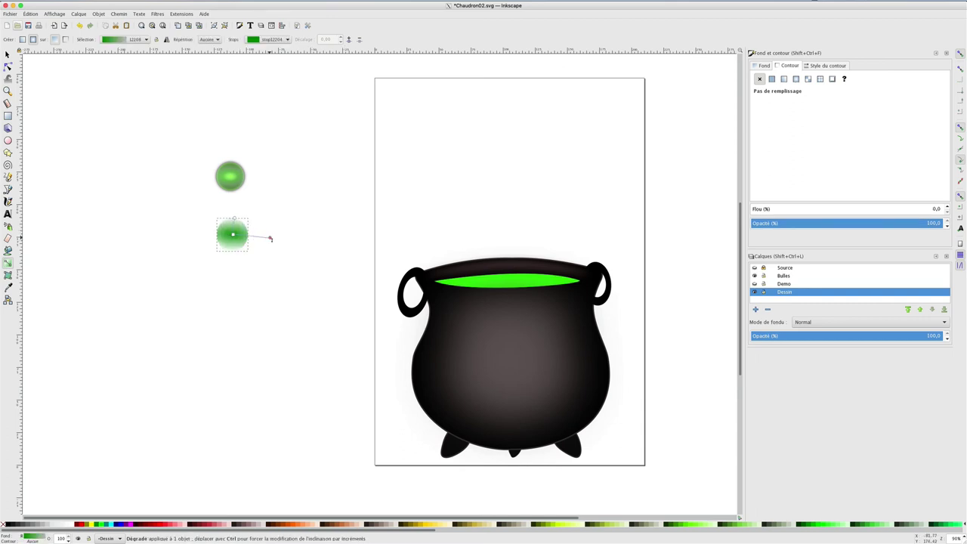
{"action": "left_click", "coordinate": [270, 237]}
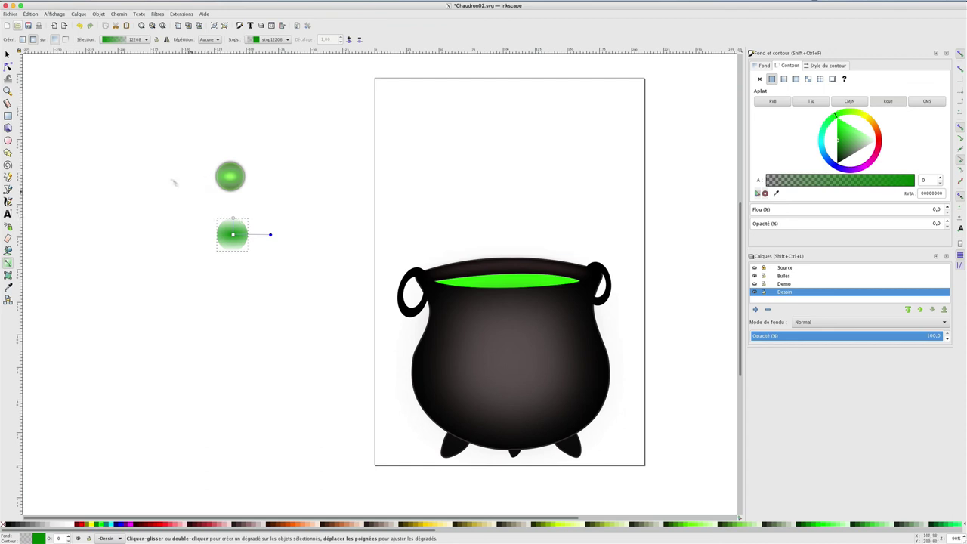
Step: Select the lower green gradient circle and duplicate it
{"action": "key", "text": "Tab"}
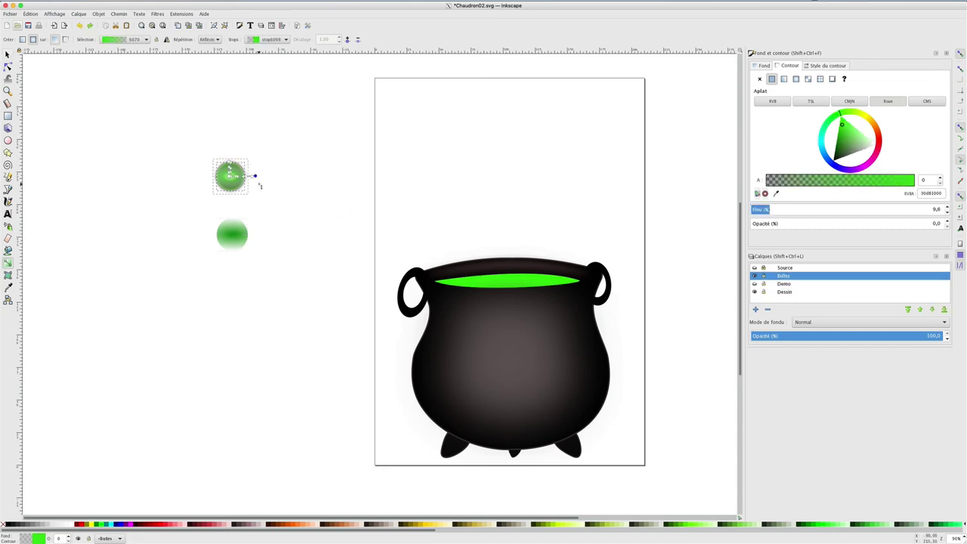
{"action": "left_click", "coordinate": [7, 55]}
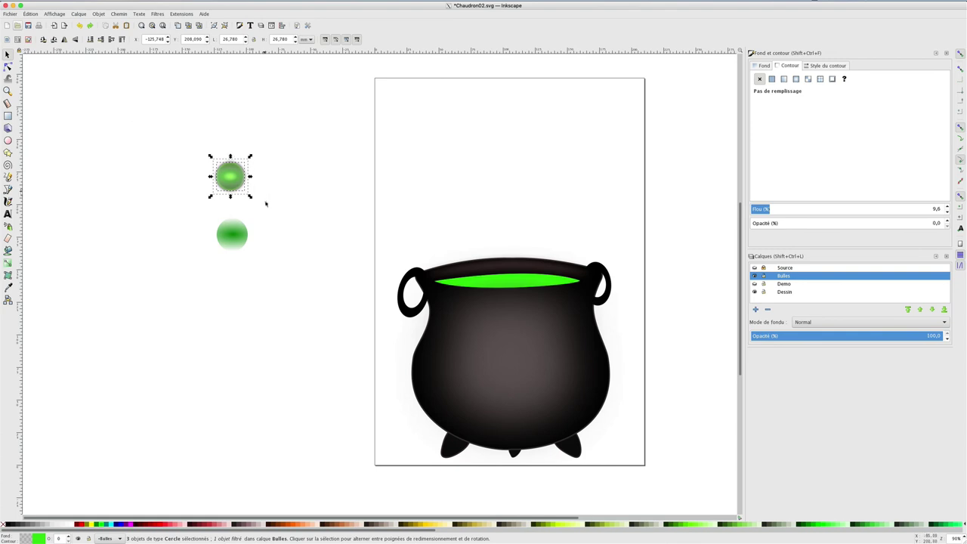
{"action": "left_click", "coordinate": [238, 234]}
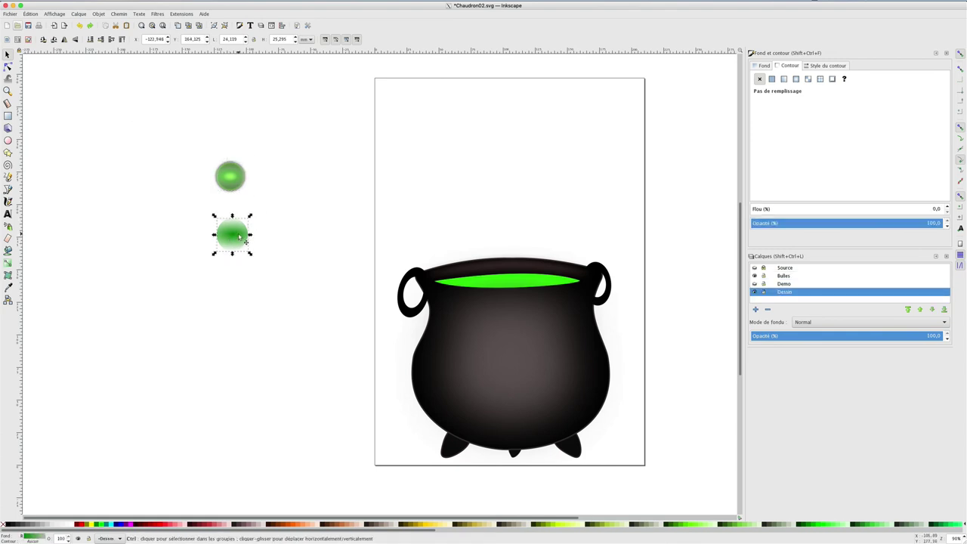
{"action": "key", "text": "ctrl+d"}
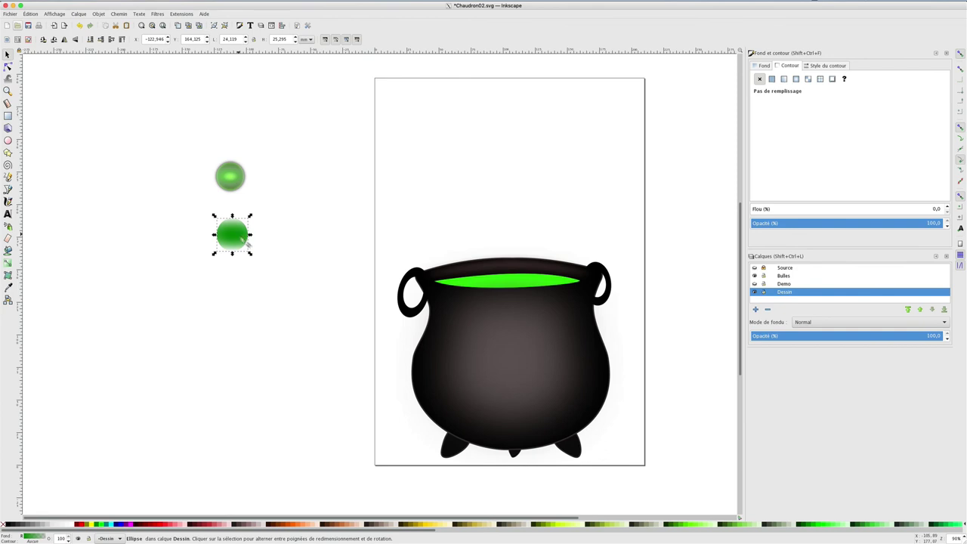
Step: Give the copy a flat black fill, lower it beneath the gradient circle, and blur it
{"action": "left_click", "coordinate": [764, 66]}
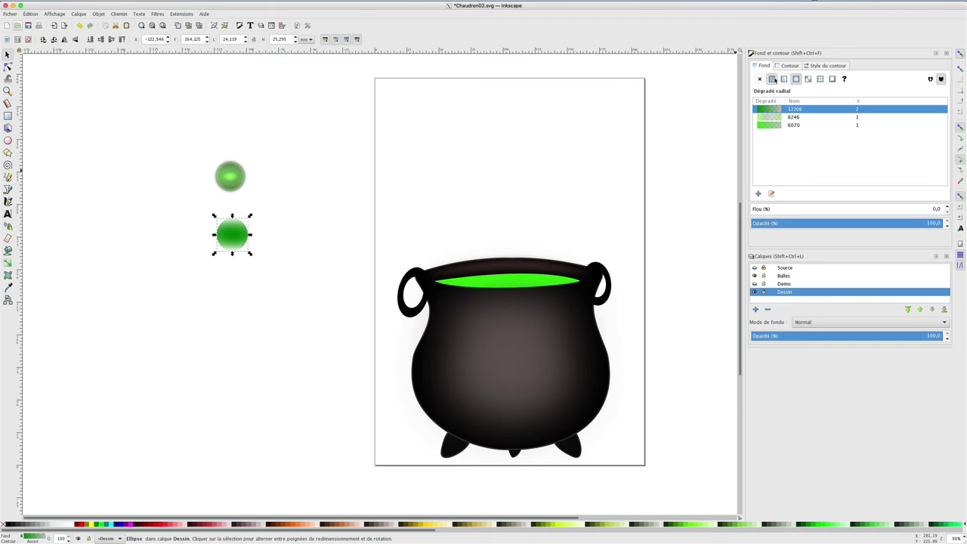
{"action": "left_click", "coordinate": [771, 78]}
{"action": "left_click", "coordinate": [837, 160]}
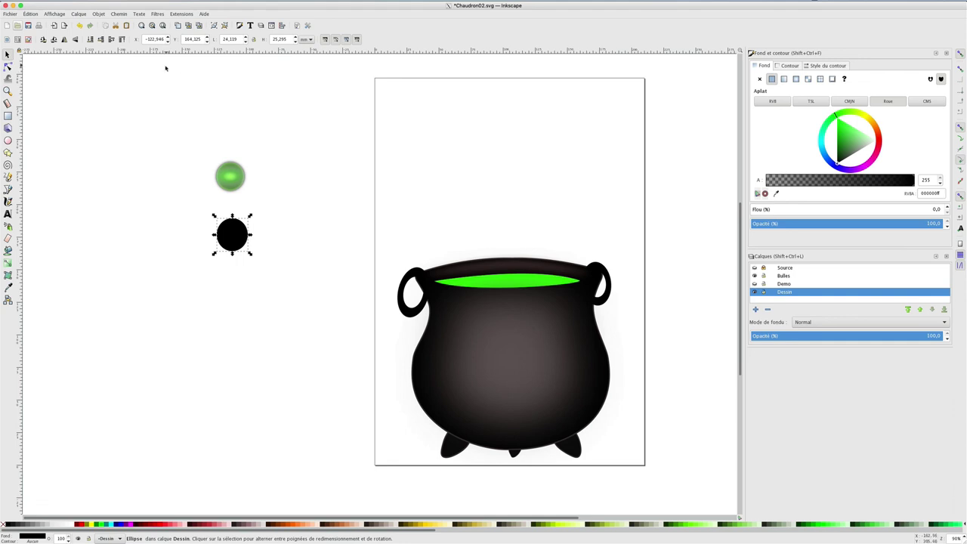
{"action": "left_click", "coordinate": [90, 39]}
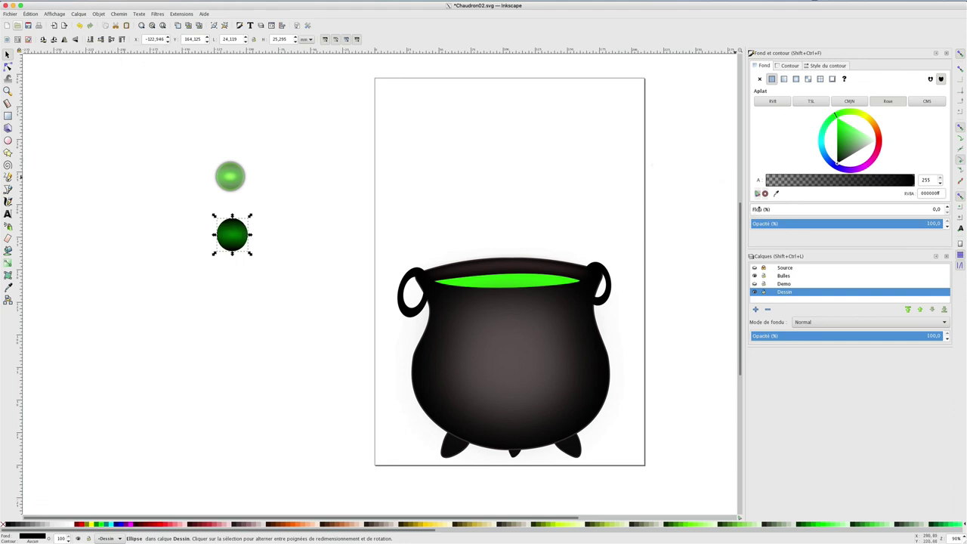
{"action": "left_click_drag", "start_coordinate": [755, 211], "coordinate": [768, 209]}
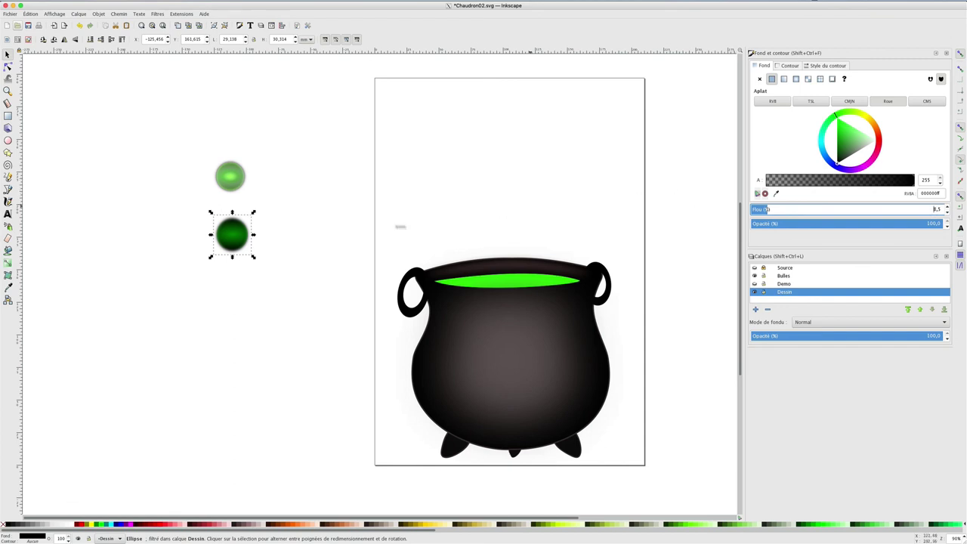
Step: Undo both practice circles and rubber-band select the three circles of the green bubble
{"action": "left_click", "coordinate": [236, 236]}
{"action": "key", "text": "ctrl+z"}
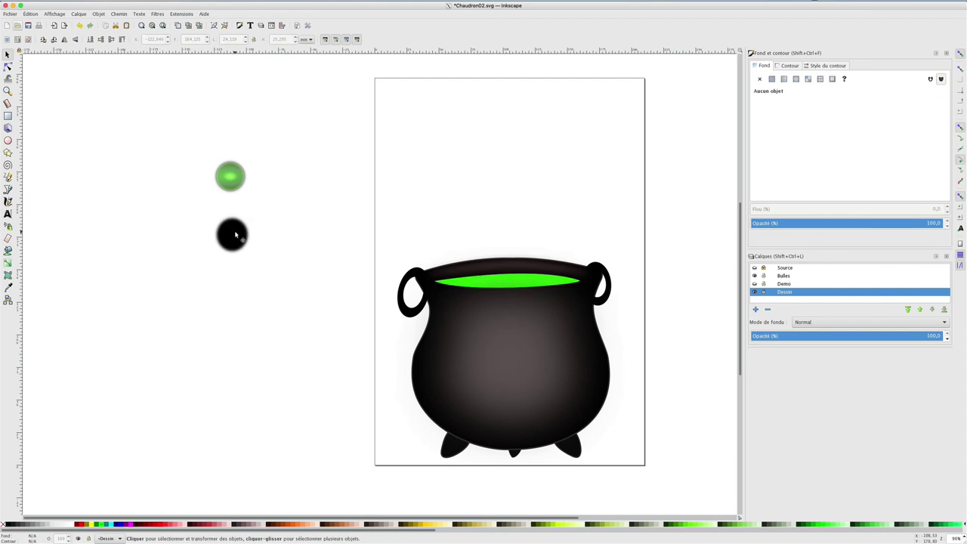
{"action": "key", "text": "ctrl+z"}
{"action": "key", "text": "ctrl+z"}
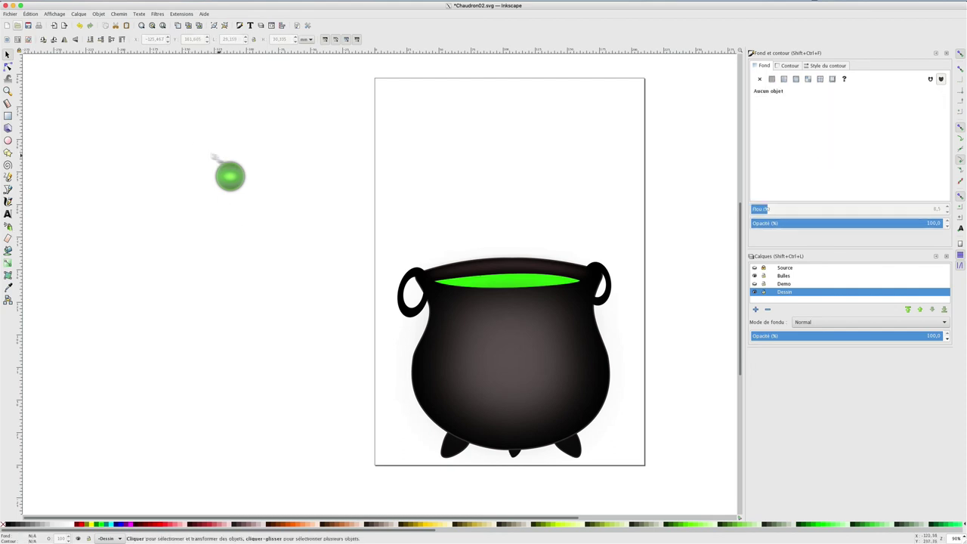
{"action": "left_click_drag", "start_coordinate": [191, 147], "coordinate": [264, 211]}
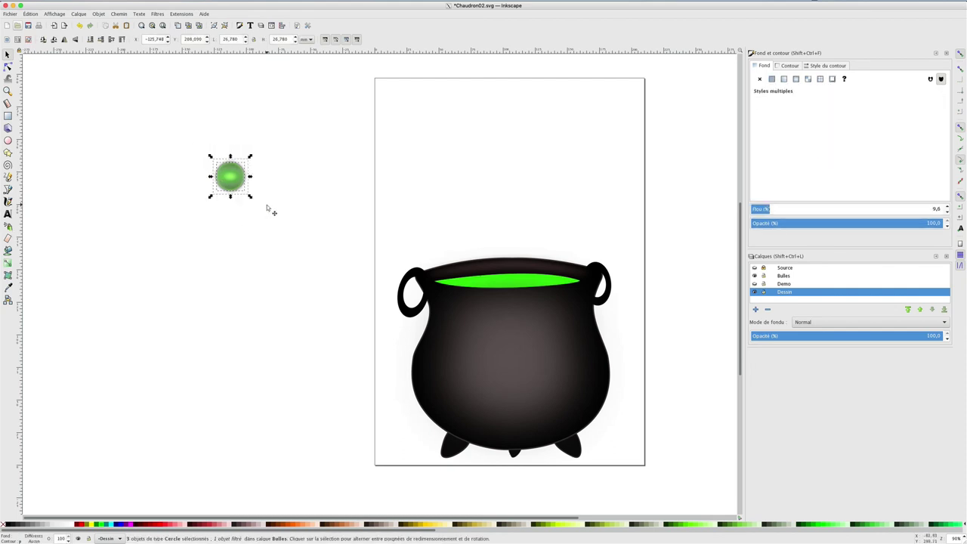
Step: Group the three circles into one bubble and spray its clones above the cauldron
{"action": "right_click", "coordinate": [238, 179]}
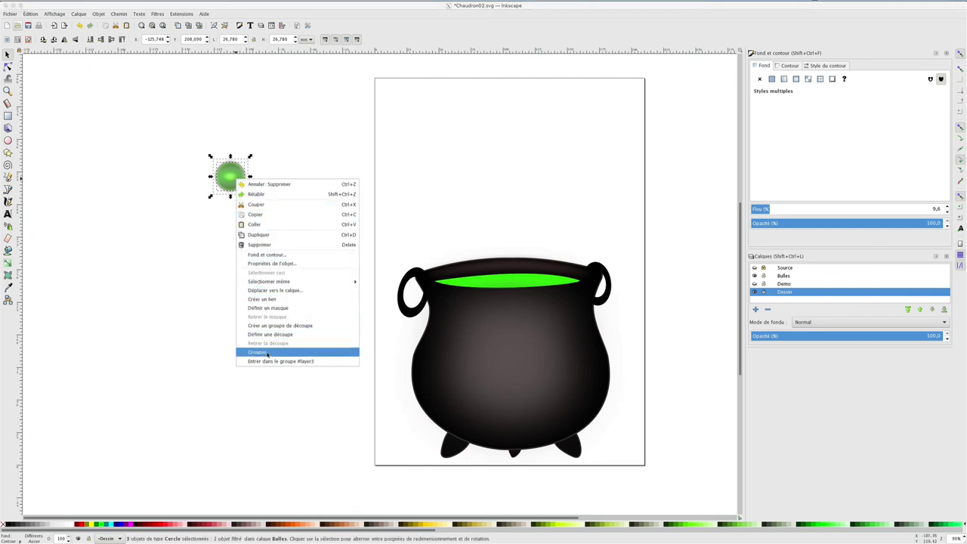
{"action": "left_click", "coordinate": [257, 352]}
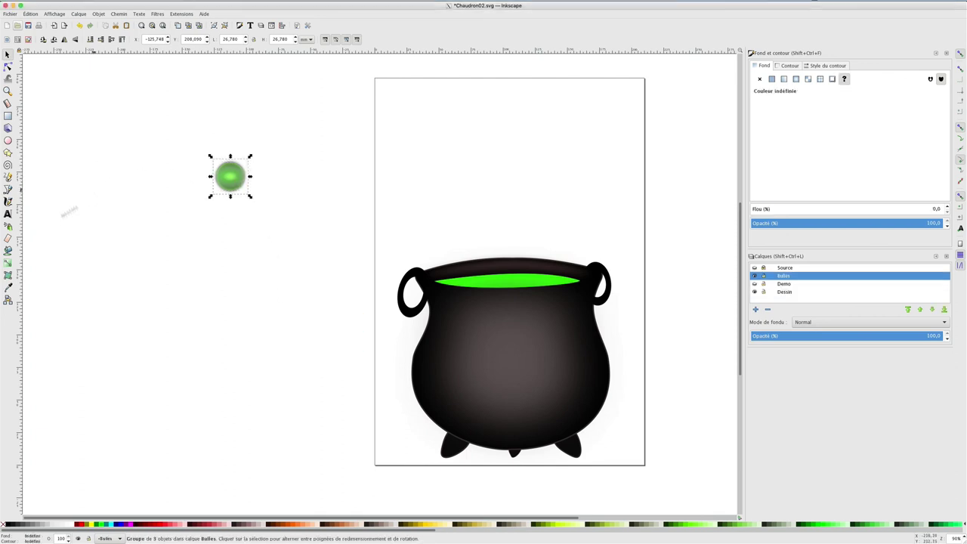
{"action": "left_click", "coordinate": [8, 226]}
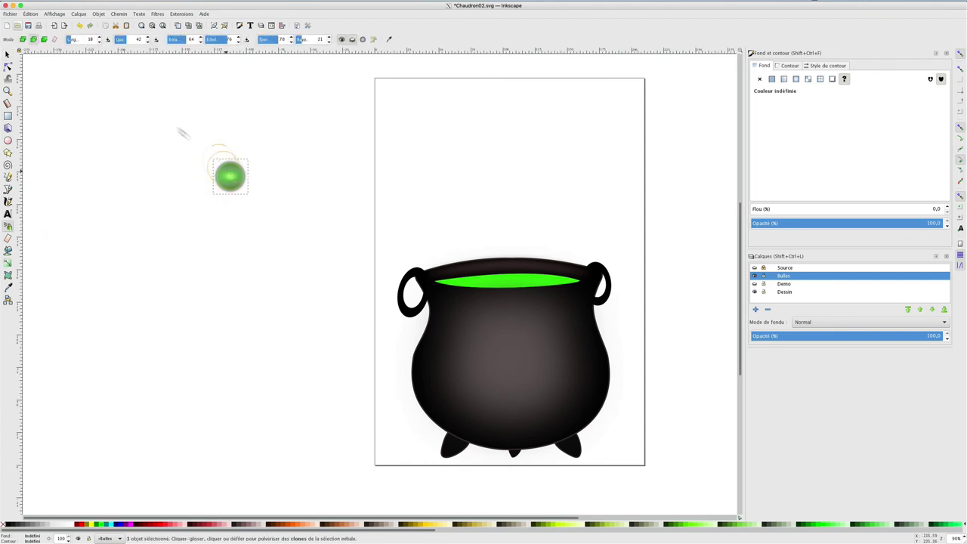
{"action": "mouse_move", "coordinate": [440, 246]}
{"action": "left_mouse_down"}
{"action": "mouse_move", "coordinate": [541, 227]}
{"action": "mouse_move", "coordinate": [575, 198]}
{"action": "mouse_move", "coordinate": [488, 186]}
{"action": "mouse_move", "coordinate": [479, 230]}
{"action": "mouse_move", "coordinate": [507, 166]}
{"action": "mouse_move", "coordinate": [559, 149]}
{"action": "mouse_move", "coordinate": [548, 119]}
{"action": "mouse_move", "coordinate": [429, 139]}
{"action": "mouse_move", "coordinate": [436, 198]}
{"action": "mouse_move", "coordinate": [461, 198]}
{"action": "mouse_move", "coordinate": [469, 160]}
{"action": "left_mouse_up"}
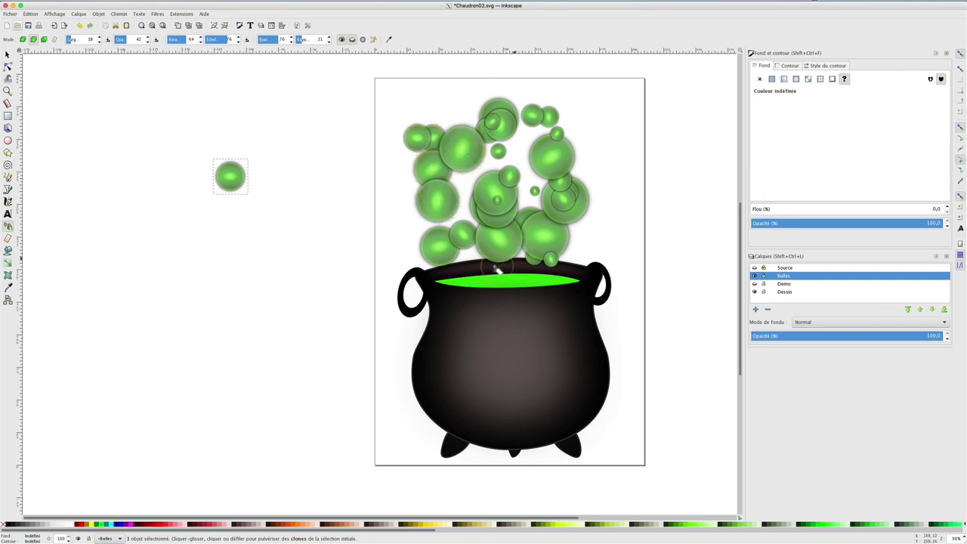
Step: Spray more bubble clones along the cauldron rim
{"action": "left_click", "coordinate": [487, 268]}
{"action": "mouse_move", "coordinate": [520, 270]}
{"action": "left_mouse_down"}
{"action": "mouse_move", "coordinate": [547, 275]}
{"action": "mouse_move", "coordinate": [522, 273]}
{"action": "left_mouse_up"}
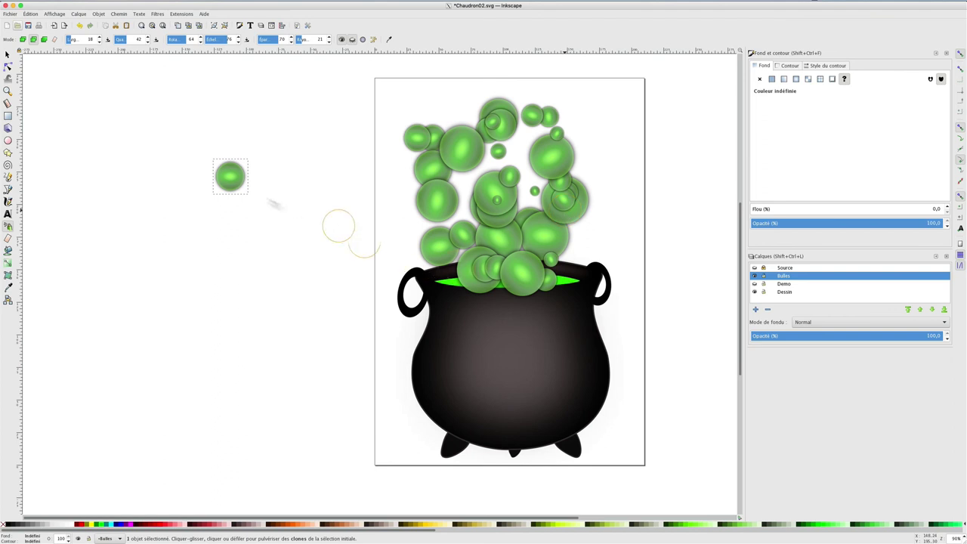
{"action": "left_click", "coordinate": [9, 55]}
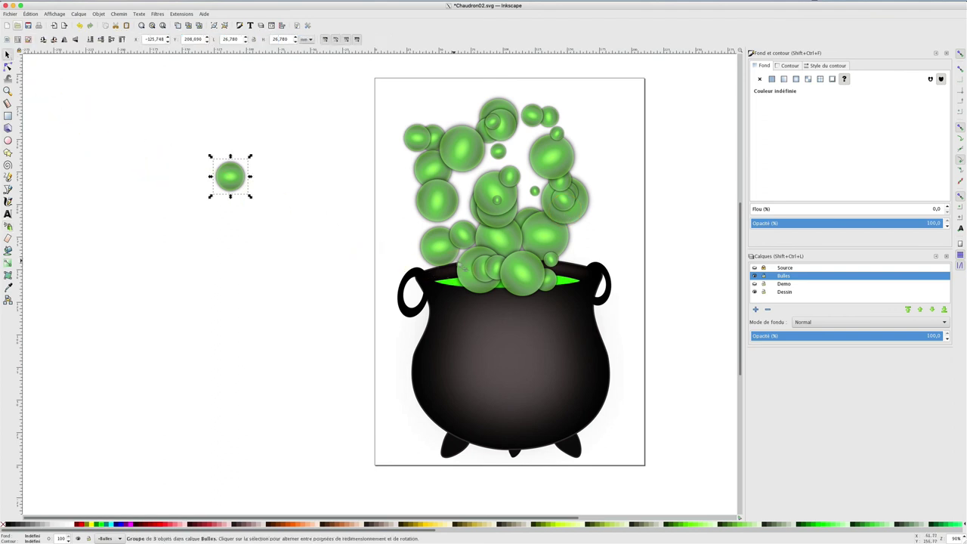
Step: Shrink the large bubble clone on the cauldron rim to about half size and settle it onto the rim
{"action": "left_click", "coordinate": [522, 277]}
{"action": "key", "text": "ctrl+z"}
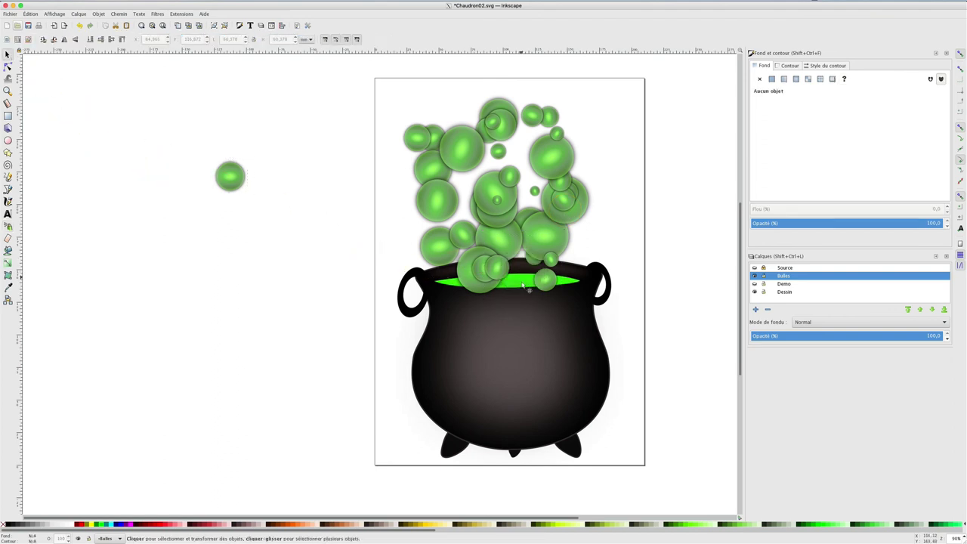
{"action": "left_click_drag", "start_coordinate": [521, 267], "coordinate": [542, 279]}
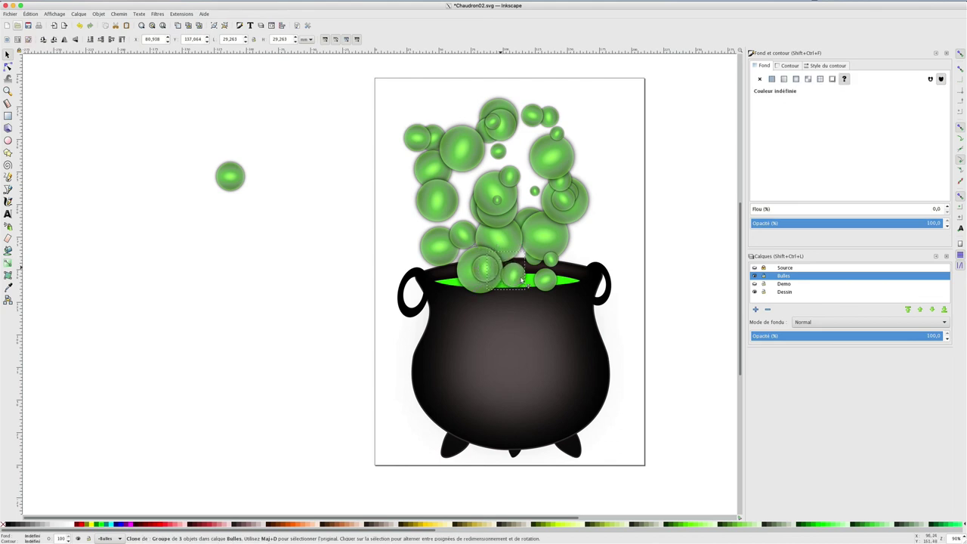
{"action": "left_click", "coordinate": [580, 260]}
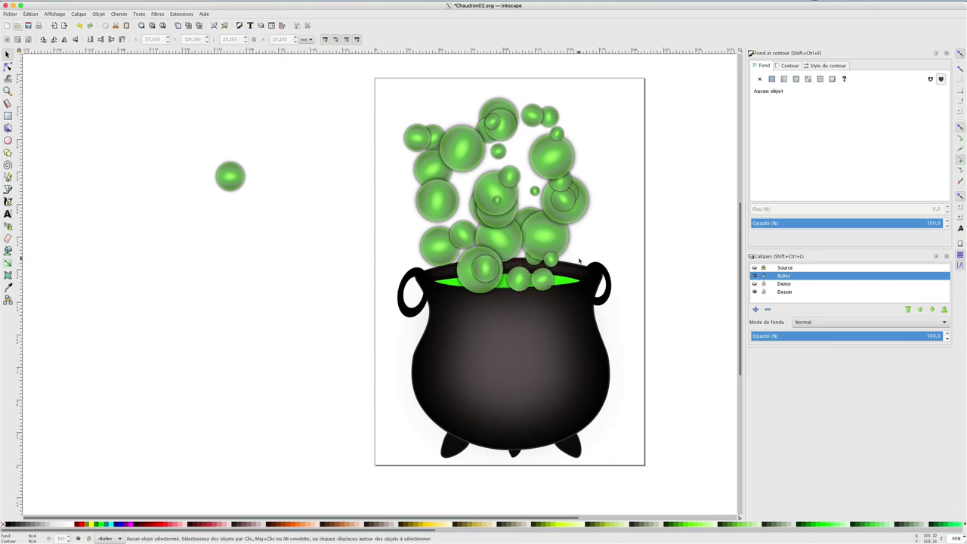